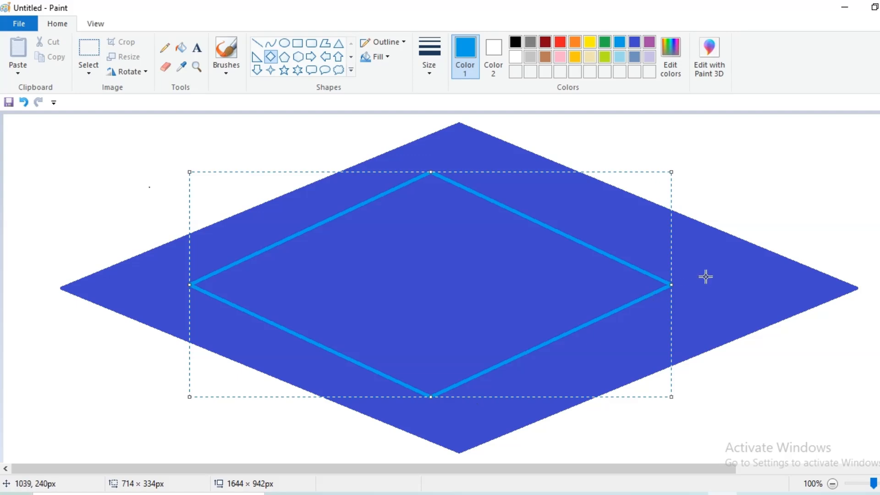
# - Stretch the bright blue diamond outline right and left to about 864 × 334 px
pyautogui.moveTo(676, 285); pyautogui.dragTo(743, 286)
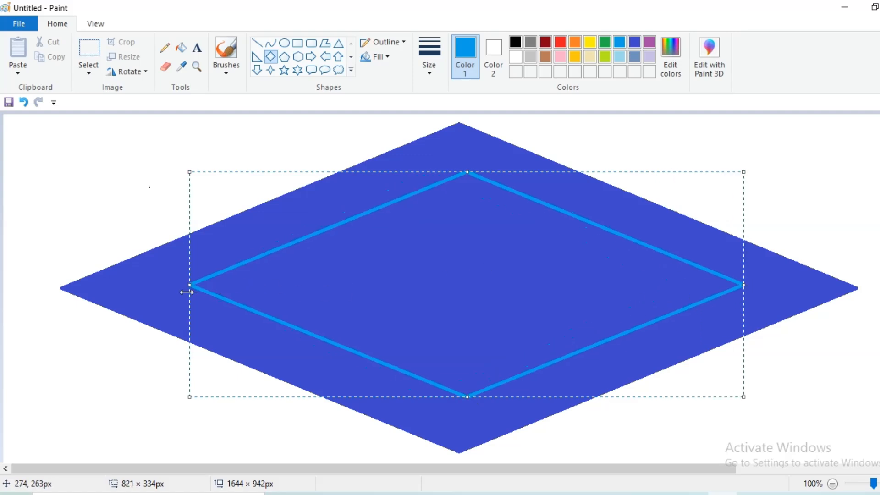
pyautogui.moveTo(185, 284); pyautogui.dragTo(160, 286)
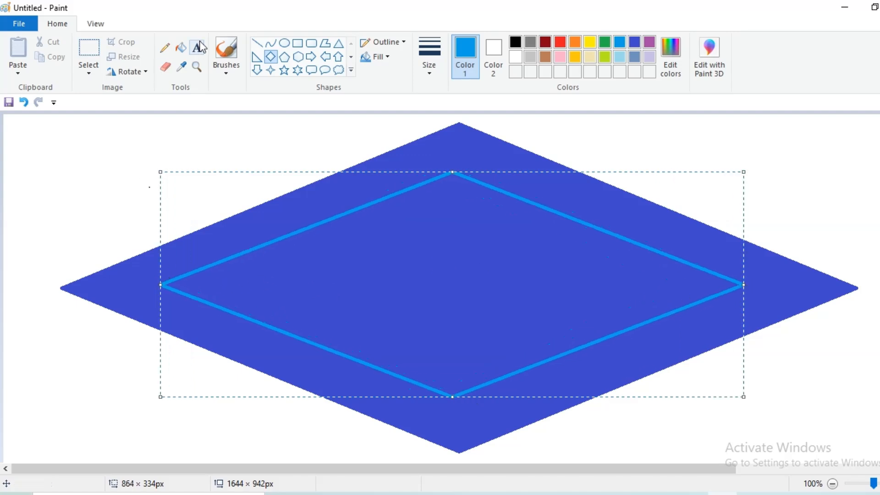
# - Fill the inner diamond bright blue, then draw a pale blue diamond inside it
pyautogui.click(183, 48)
pyautogui.click(464, 233)
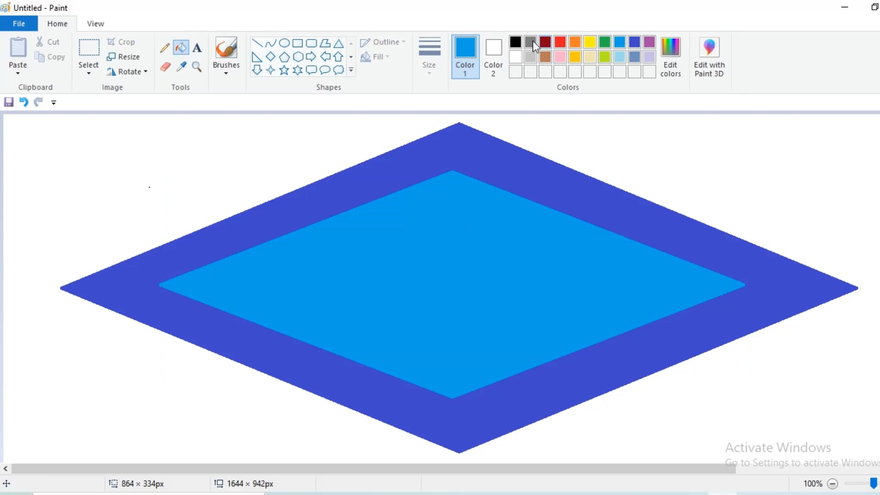
pyautogui.click(272, 57)
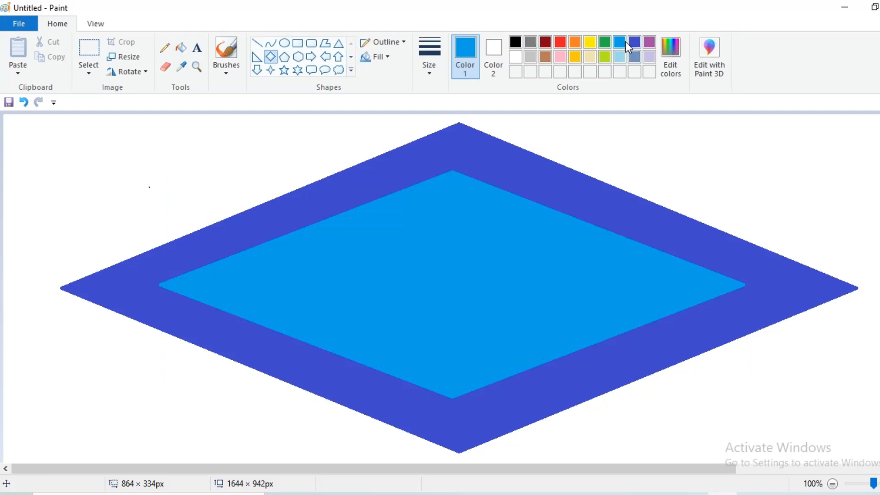
pyautogui.click(620, 57)
pyautogui.moveTo(272, 270); pyautogui.dragTo(654, 331)
# - Resize and centre the pale diamond to about 548 × 219 px and fill it pale blue
pyautogui.moveTo(466, 270); pyautogui.dragTo(449, 199)
pyautogui.moveTo(464, 332); pyautogui.dragTo(464, 373)
pyautogui.moveTo(274, 286)
pyautogui.mouseDown()
pyautogui.moveTo(204, 283)
pyautogui.moveTo(261, 277)
pyautogui.mouseUp()
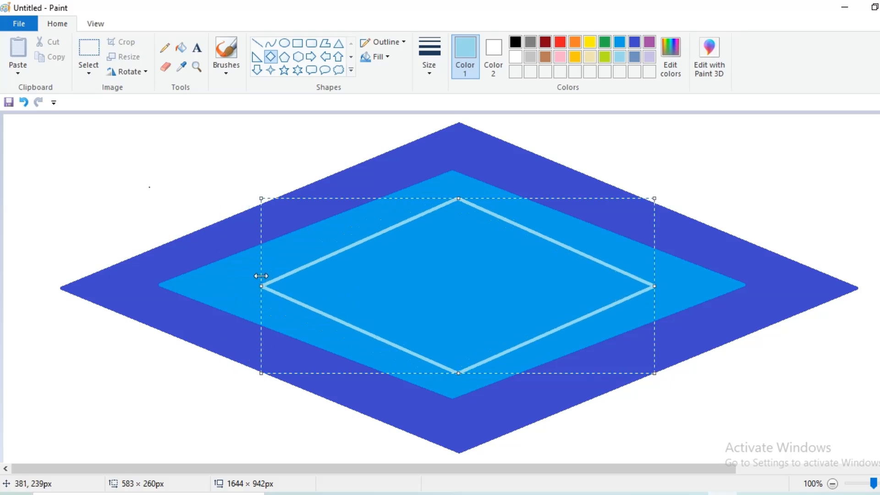
pyautogui.moveTo(656, 290); pyautogui.dragTo(631, 273)
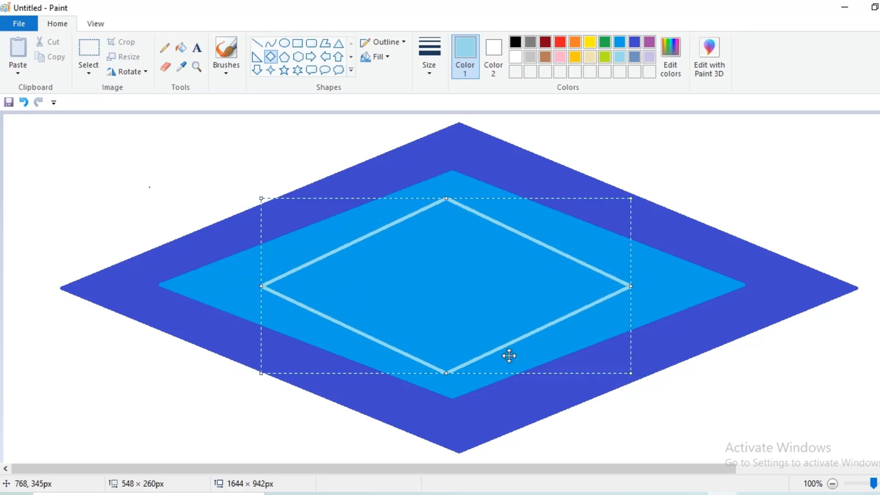
pyautogui.moveTo(448, 372); pyautogui.dragTo(480, 346)
pyautogui.moveTo(461, 278); pyautogui.dragTo(470, 300)
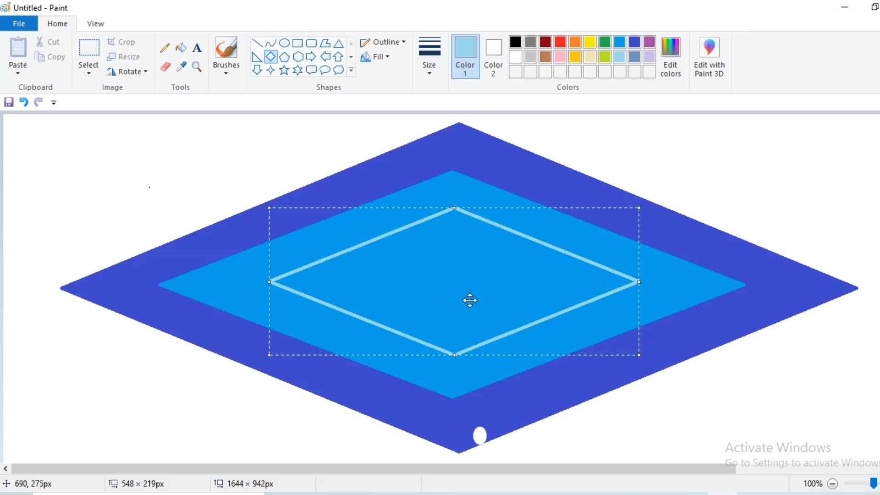
pyautogui.click(181, 48)
pyautogui.click(471, 255)
pyautogui.click(257, 43)
# - Draw light blue diagonal lines in the top-left, top-right, bottom-left and bottom-right corners
pyautogui.moveTo(4, 274); pyautogui.dragTo(466, 83)
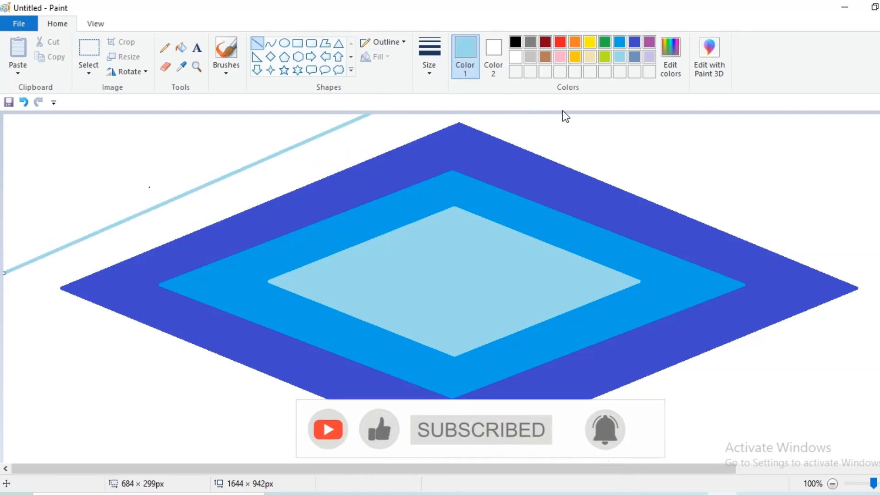
pyautogui.moveTo(570, 114); pyautogui.dragTo(879, 247)
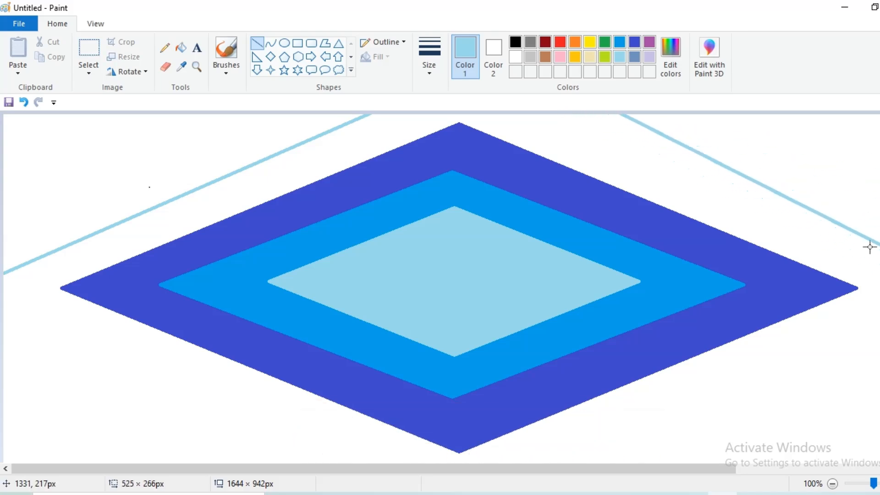
pyautogui.hotkey('ctrl', 'z')
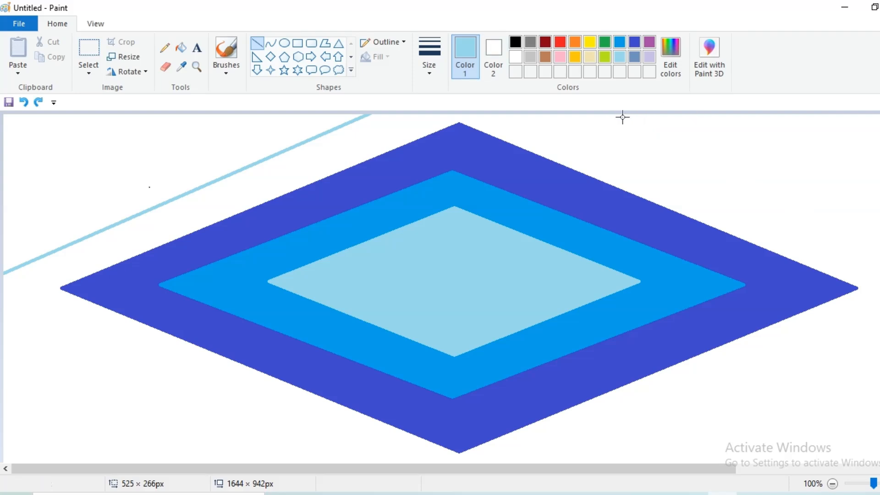
pyautogui.moveTo(601, 115); pyautogui.dragTo(879, 249)
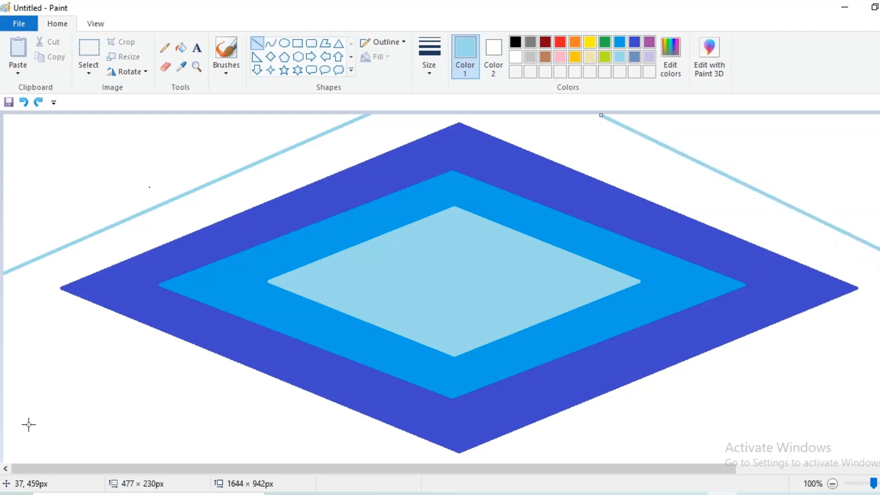
pyautogui.moveTo(4, 376); pyautogui.dragTo(312, 464)
pyautogui.moveTo(74, 397)
pyautogui.mouseDown()
pyautogui.moveTo(59, 368)
pyautogui.moveTo(59, 375)
pyautogui.mouseUp()
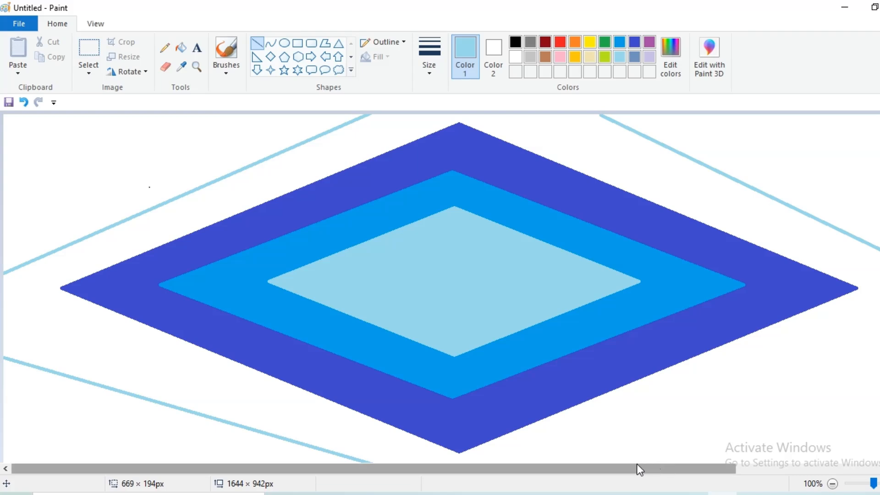
pyautogui.moveTo(650, 459)
pyautogui.mouseDown()
pyautogui.moveTo(713, 447)
pyautogui.moveTo(879, 302)
pyautogui.moveTo(879, 313)
pyautogui.mouseUp()
pyautogui.moveTo(750, 404)
pyautogui.mouseDown()
pyautogui.moveTo(734, 403)
pyautogui.moveTo(744, 405)
pyautogui.mouseUp()
# - Refill the outer diamond band with bright blue
pyautogui.click(184, 46)
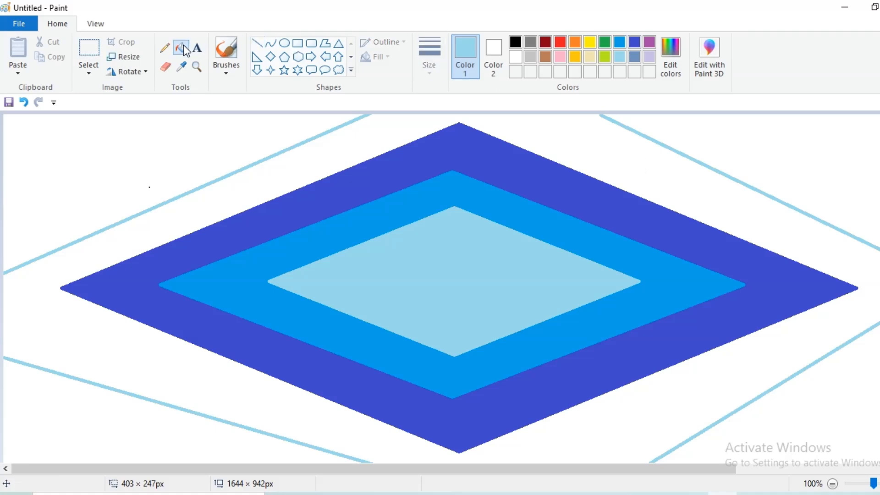
pyautogui.click(528, 163)
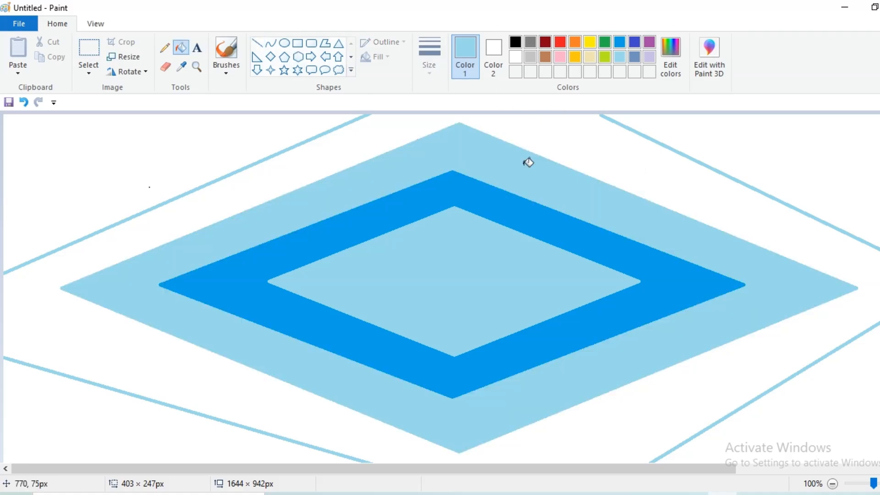
pyautogui.click(618, 42)
pyautogui.click(553, 193)
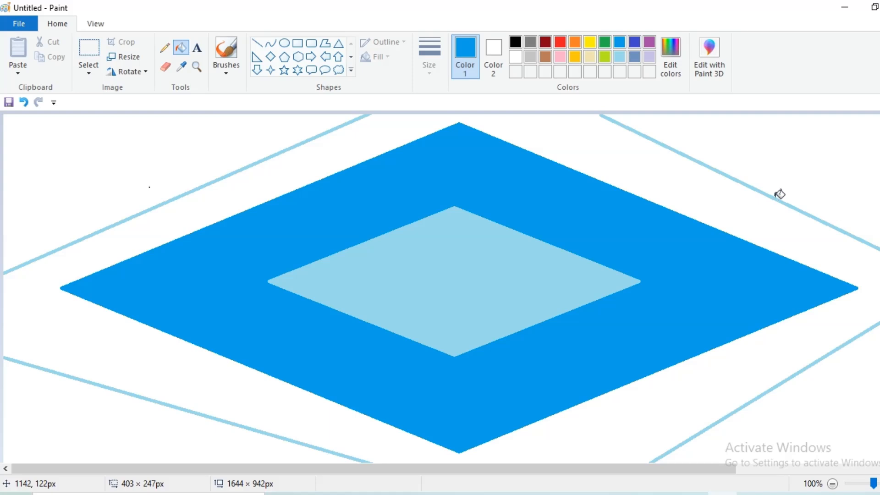
# - Fill the white background and all four corner lines with indigo
pyautogui.click(635, 42)
pyautogui.click(655, 148)
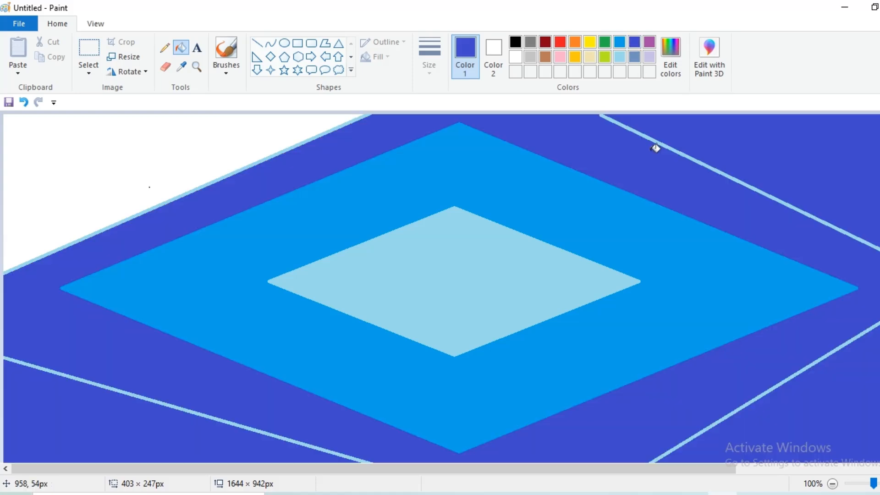
pyautogui.click(718, 166)
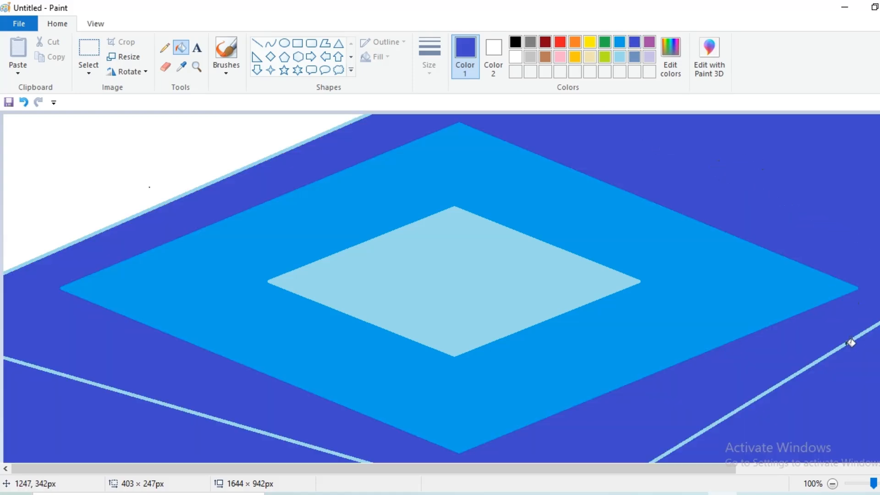
pyautogui.click(855, 339)
pyautogui.click(211, 416)
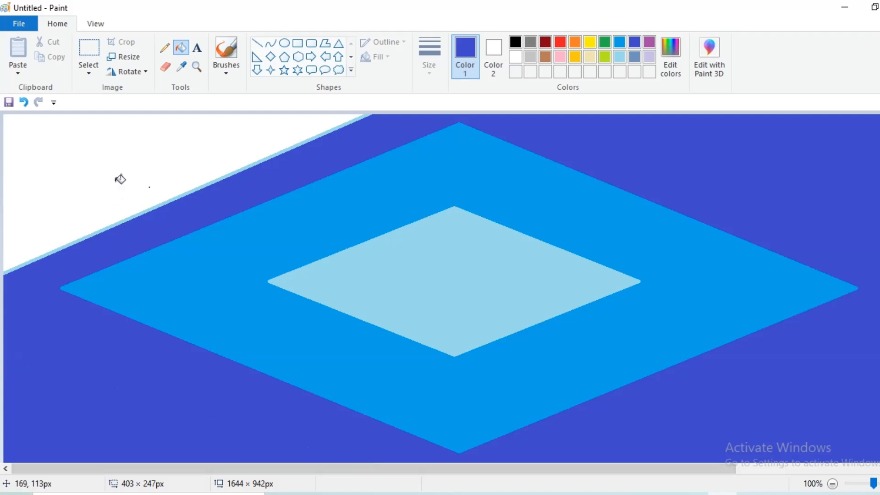
pyautogui.click(127, 193)
pyautogui.click(162, 204)
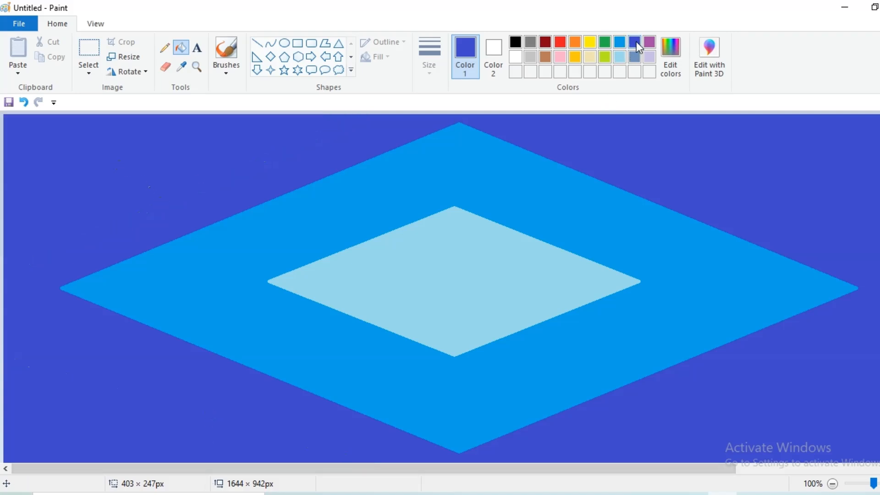
# - Mix a dark navy custom colour in Edit colors as the drawing colour
pyautogui.click(671, 53)
pyautogui.click(604, 271)
pyautogui.click(604, 275)
pyautogui.click(352, 347)
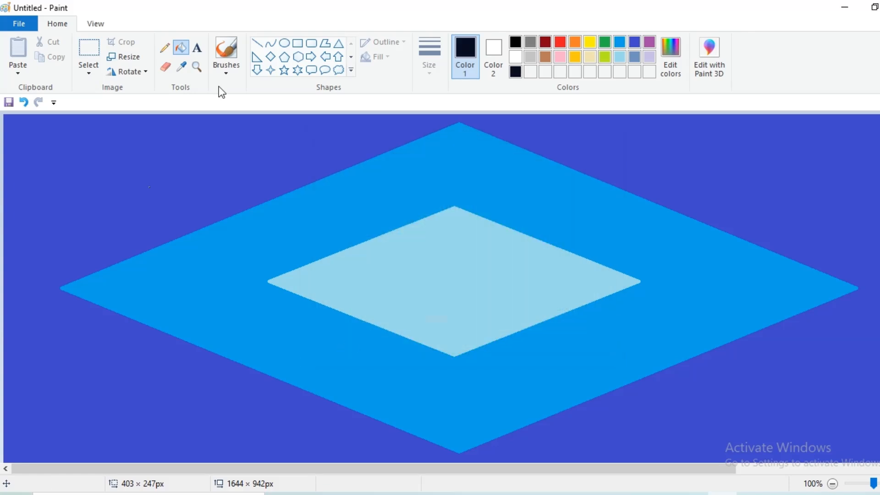
pyautogui.click(259, 45)
# - Draw a dark navy diamond outline stretched to the canvas edges on all sides
pyautogui.click(271, 57)
pyautogui.moveTo(63, 144); pyautogui.dragTo(878, 471)
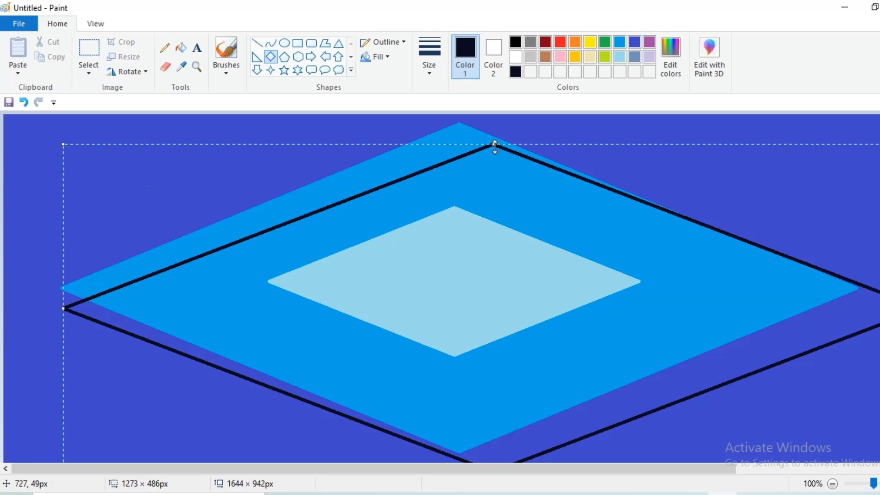
pyautogui.moveTo(495, 147); pyautogui.dragTo(419, 110)
pyautogui.moveTo(387, 156); pyautogui.dragTo(355, 158)
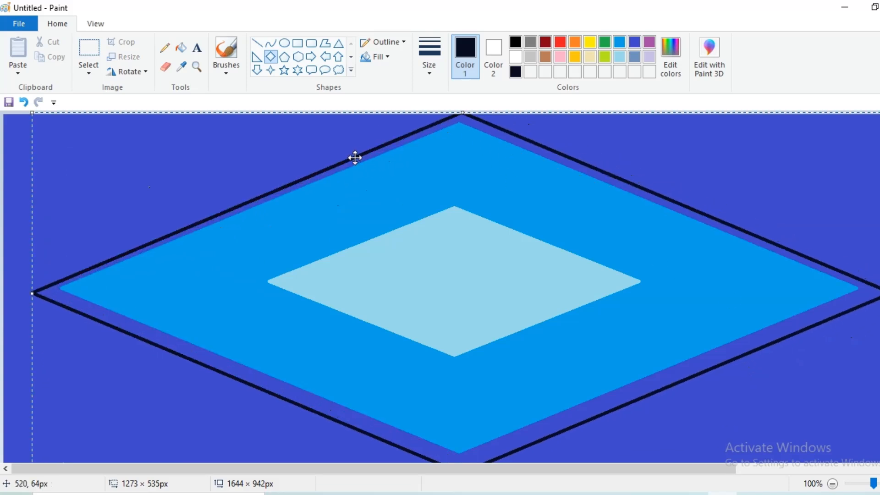
pyautogui.moveTo(26, 292); pyautogui.dragTo(4, 293)
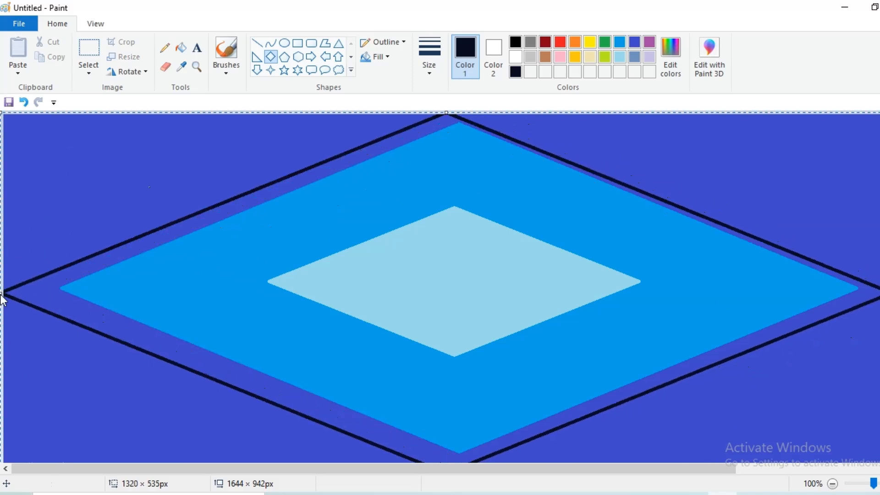
pyautogui.moveTo(878, 292); pyautogui.dragTo(879, 293)
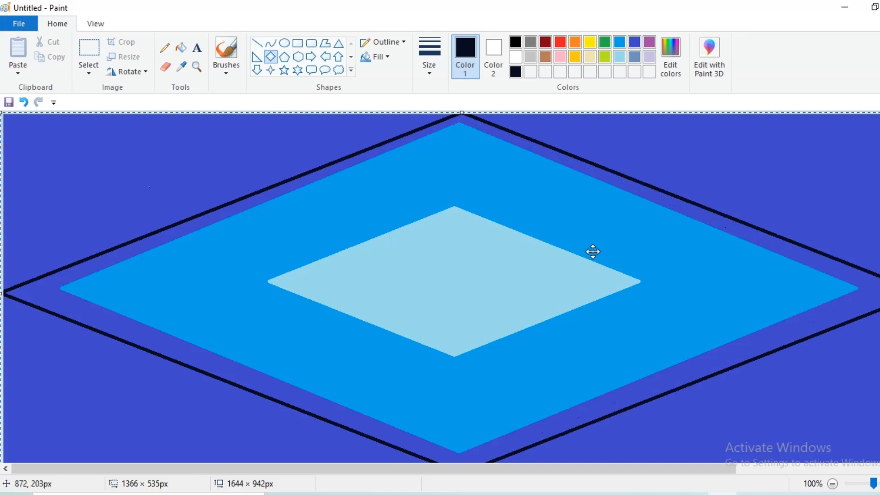
pyautogui.moveTo(462, 112); pyautogui.dragTo(453, 50)
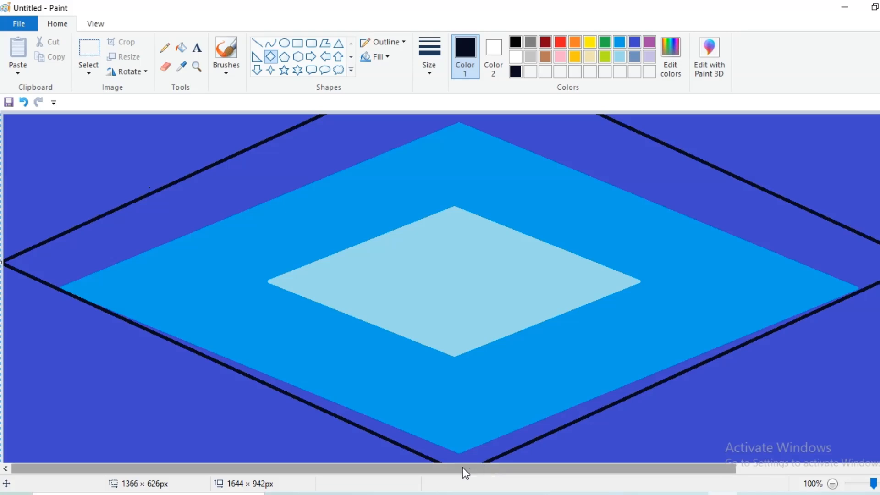
pyautogui.scroll(-2, 464, 467)
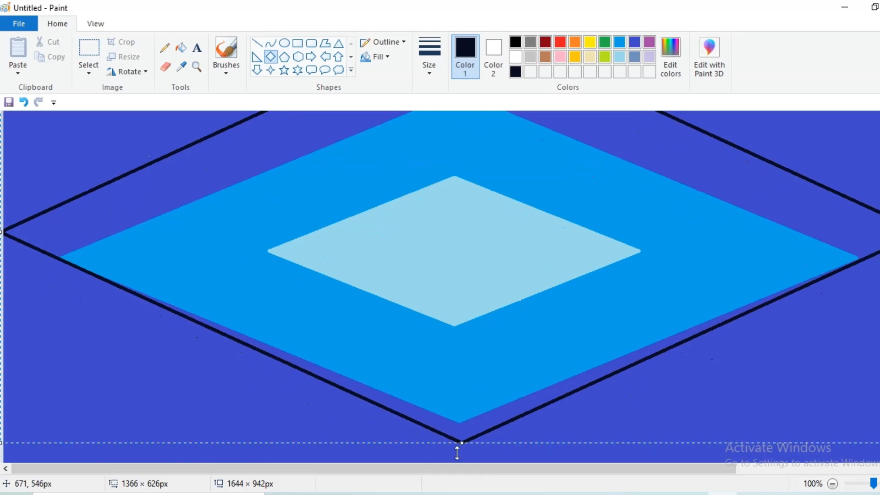
pyautogui.moveTo(462, 453); pyautogui.dragTo(463, 492)
pyautogui.scroll(2, 858, 366)
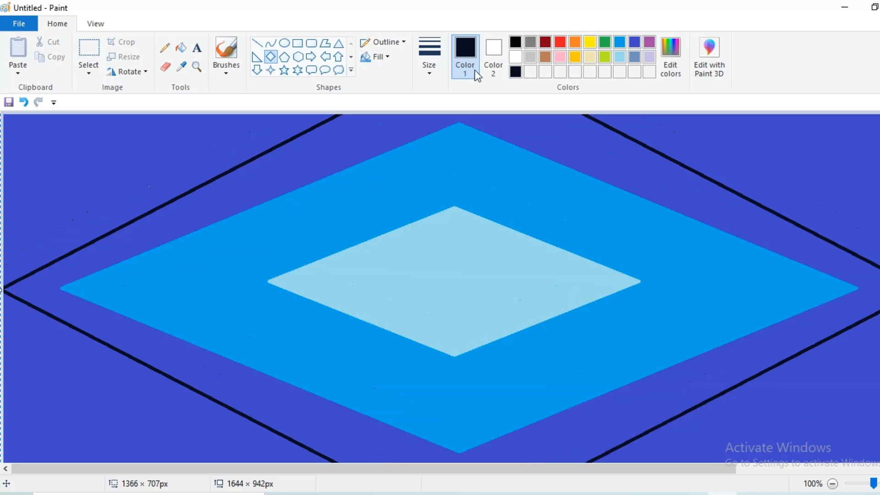
# - Fill the four outer corners dark navy and open Resize with aspect ratio unlocked
pyautogui.click(178, 54)
pyautogui.click(143, 178)
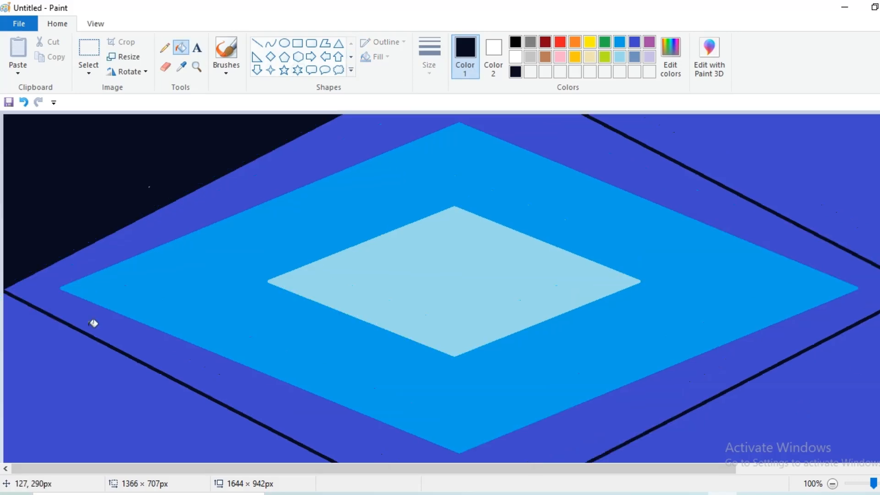
pyautogui.click(92, 384)
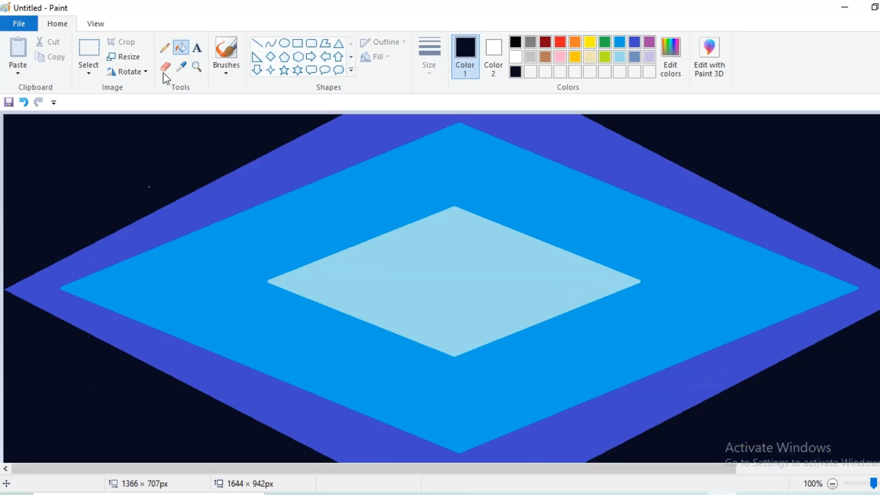
pyautogui.click(123, 56)
pyautogui.click(148, 106)
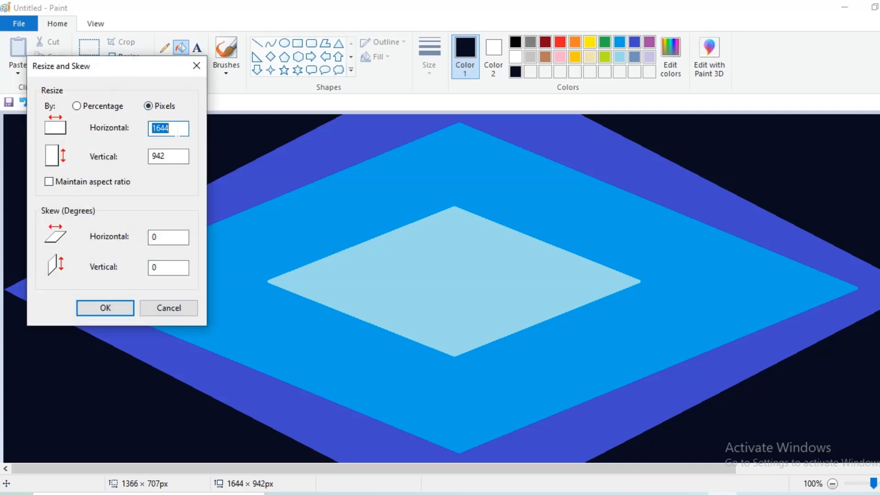
# - Squeeze the canvas to 1 px wide, then stretch it back to 1644 px wide
pyautogui.click(111, 306)
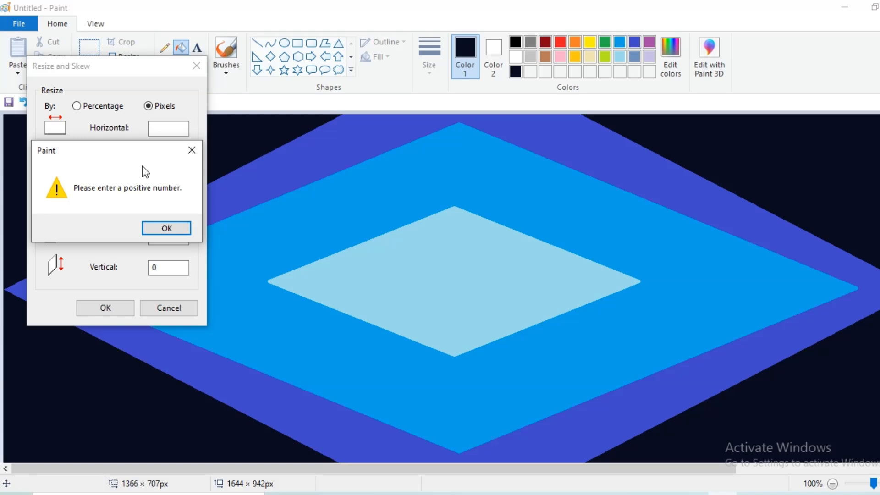
pyautogui.click(193, 148)
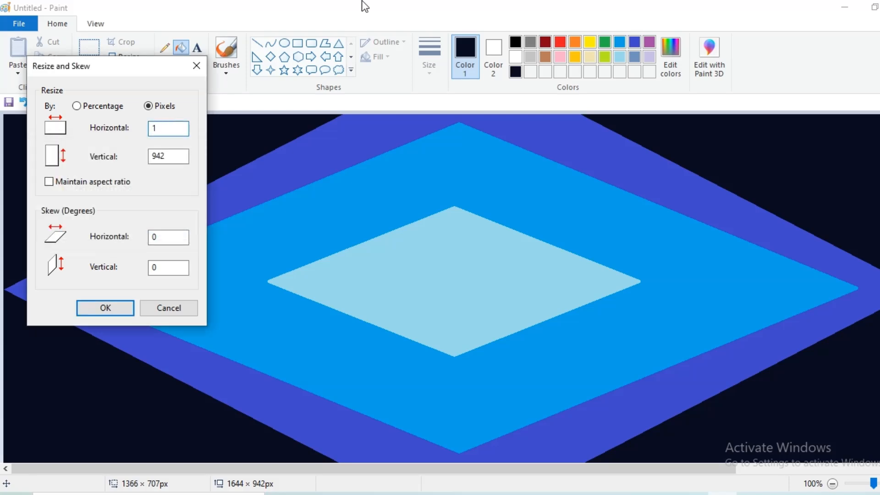
pyautogui.click(109, 306)
pyautogui.click(132, 58)
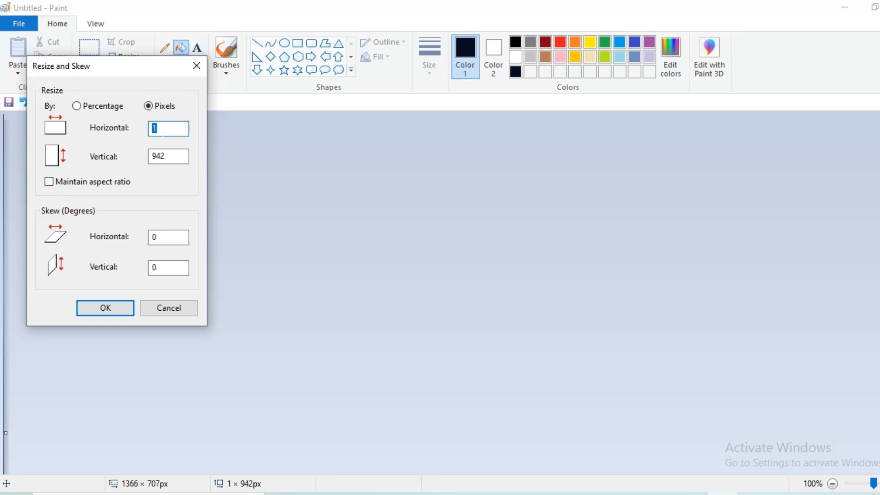
pyautogui.click(128, 304)
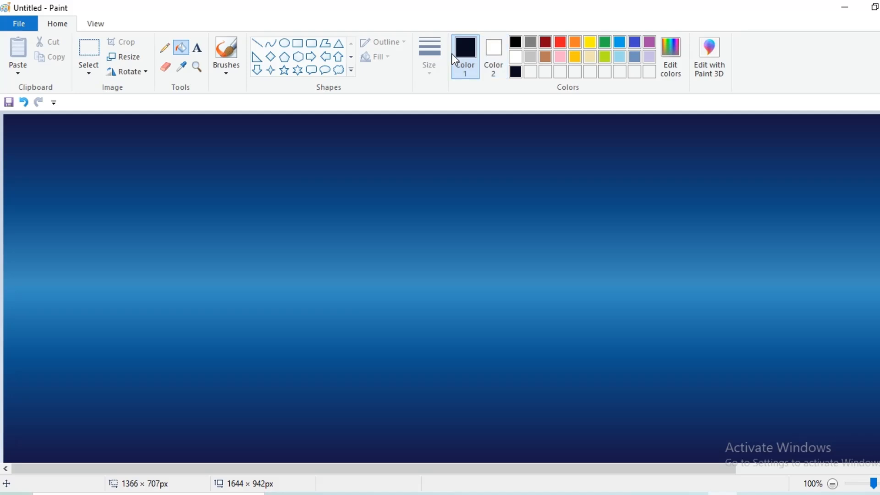
# - Draw an ellipse near the top centre and size it to about 300 × 295 px
pyautogui.click(284, 43)
pyautogui.moveTo(338, 194); pyautogui.dragTo(641, 465)
pyautogui.moveTo(467, 264); pyautogui.dragTo(429, 192)
pyautogui.moveTo(460, 397); pyautogui.dragTo(448, 350)
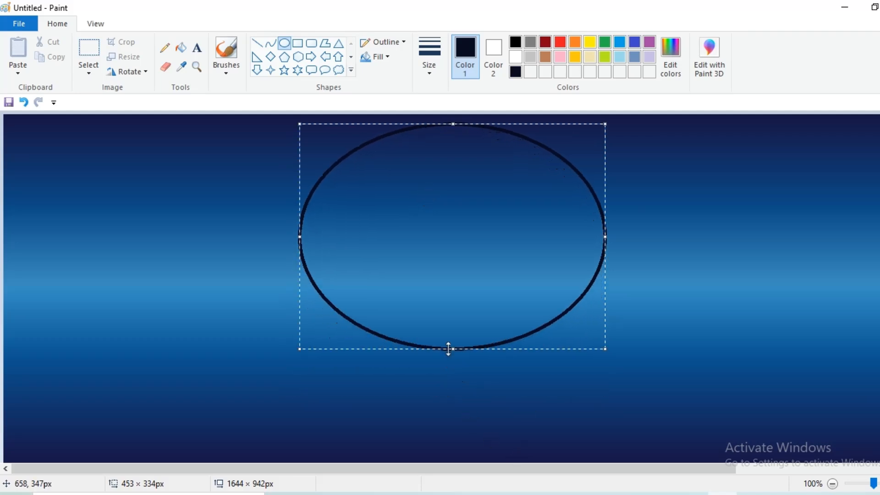
pyautogui.moveTo(300, 242); pyautogui.dragTo(379, 238)
pyautogui.moveTo(483, 234); pyautogui.dragTo(442, 242)
pyautogui.moveTo(449, 366); pyautogui.dragTo(451, 331)
pyautogui.moveTo(564, 232); pyautogui.dragTo(538, 233)
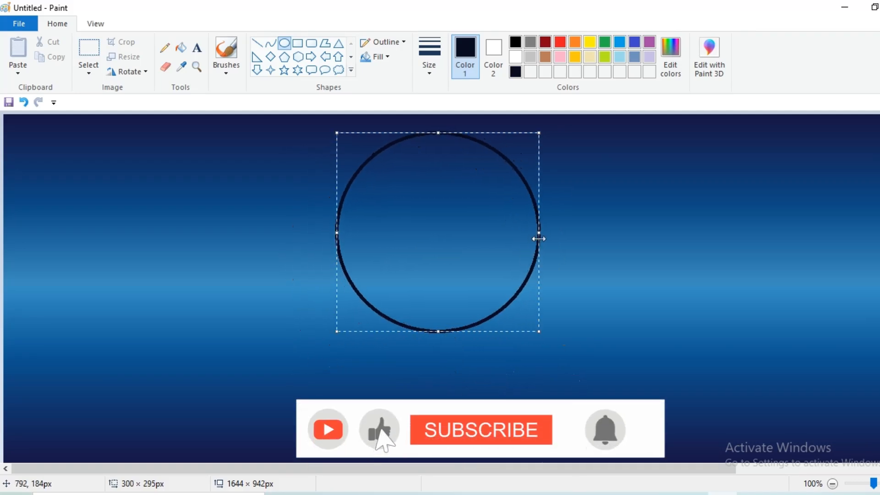
# - Give the circle a solid white fill and no outline
pyautogui.click(375, 57)
pyautogui.click(393, 91)
pyautogui.click(375, 57)
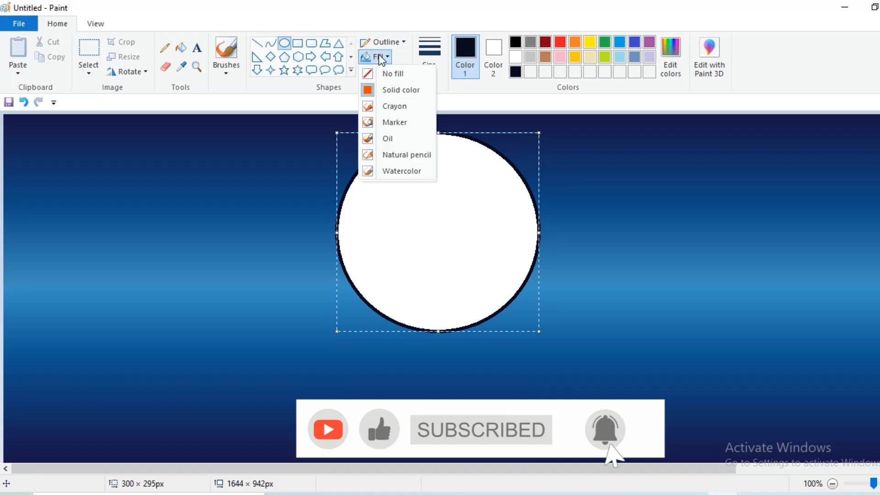
pyautogui.click(386, 42)
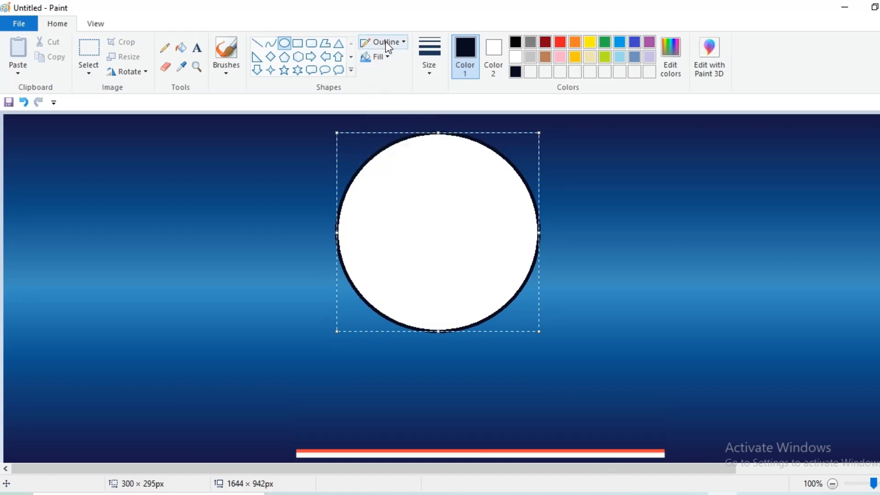
pyautogui.click(386, 41)
pyautogui.click(389, 59)
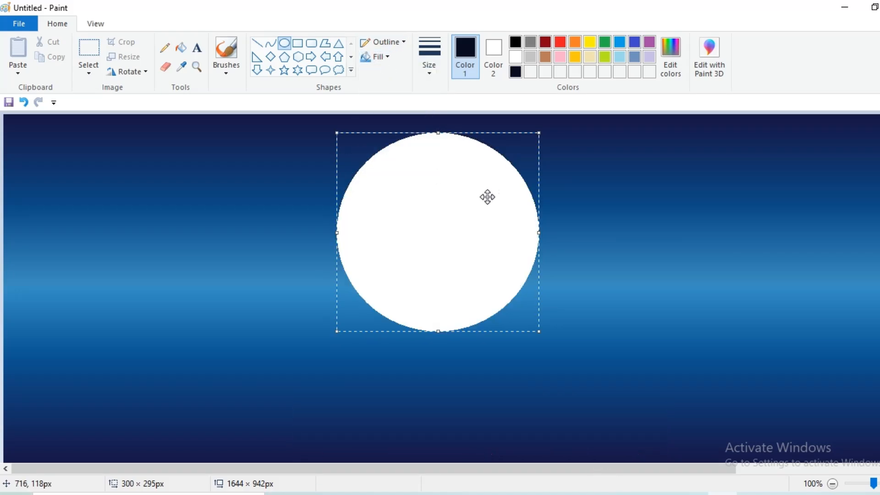
pyautogui.click(232, 73)
pyautogui.click(307, 95)
# - Set Color 2 to light grey and spray a first airbrush stroke on the circle
pyautogui.click(499, 53)
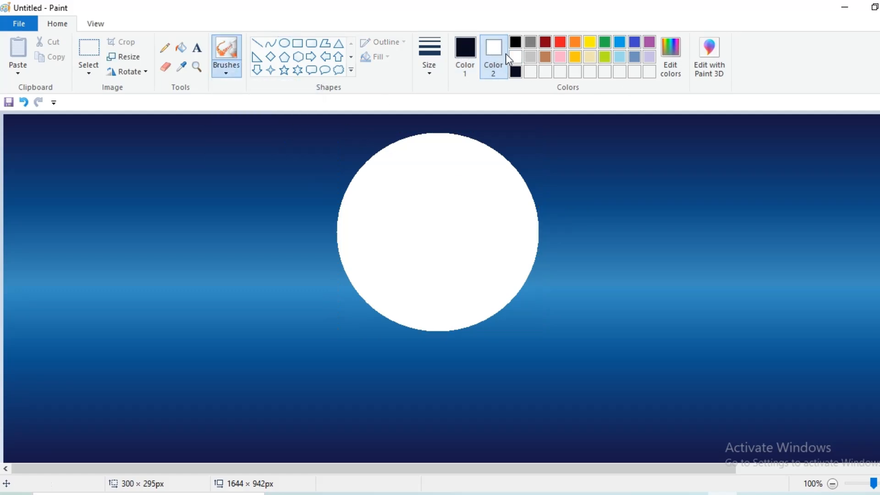
pyautogui.click(671, 56)
pyautogui.click(603, 177)
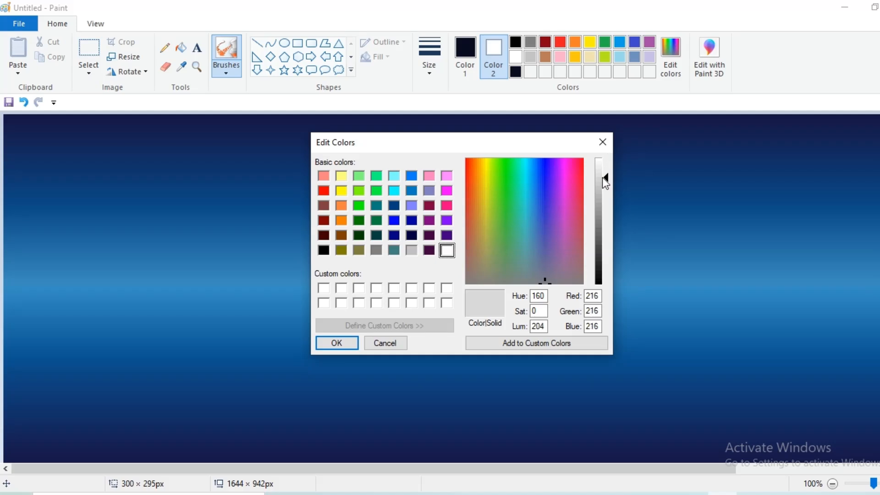
pyautogui.click(342, 343)
pyautogui.moveTo(444, 220); pyautogui.dragTo(438, 202)
# - Set Color 1 to grey 200 and airbrush grey texture across the moon
pyautogui.click(454, 56)
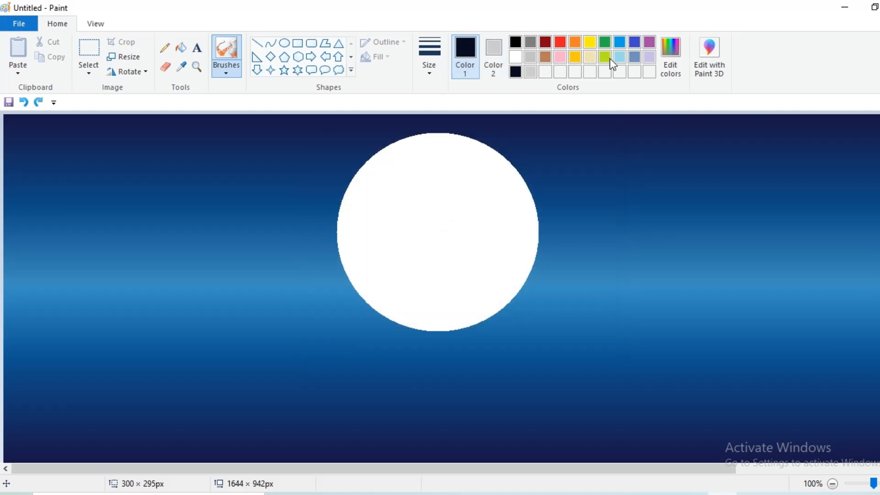
pyautogui.click(515, 58)
pyautogui.click(670, 56)
pyautogui.click(603, 186)
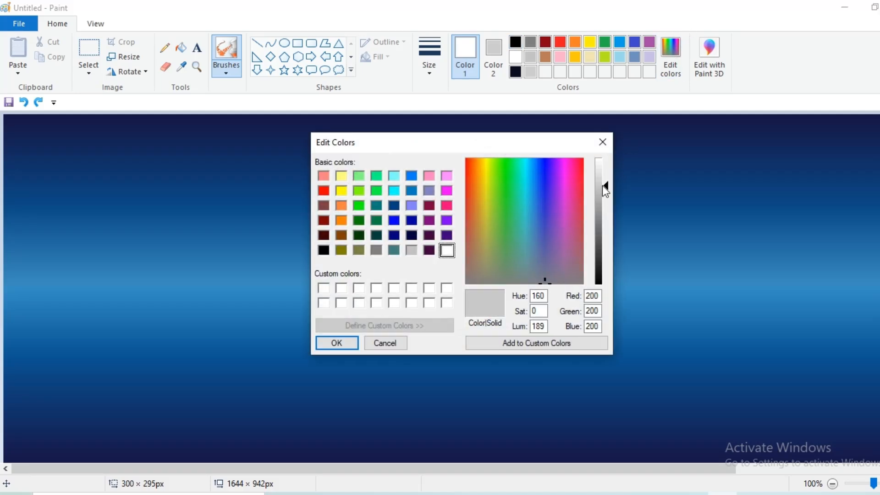
pyautogui.click(337, 344)
pyautogui.moveTo(428, 217)
pyautogui.mouseDown()
pyautogui.moveTo(416, 198)
pyautogui.moveTo(461, 175)
pyautogui.moveTo(416, 172)
pyautogui.moveTo(379, 197)
pyautogui.mouseUp()
pyautogui.hotkey('ctrl', 'z')
pyautogui.click(431, 70)
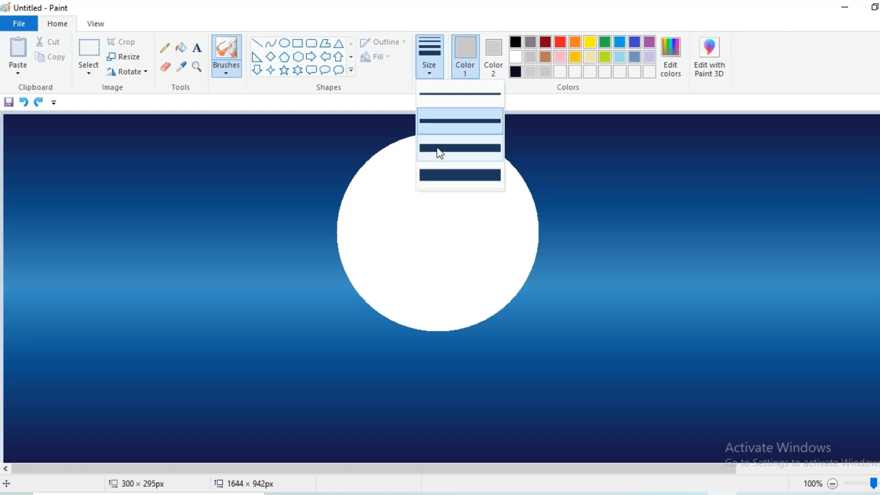
pyautogui.click(671, 56)
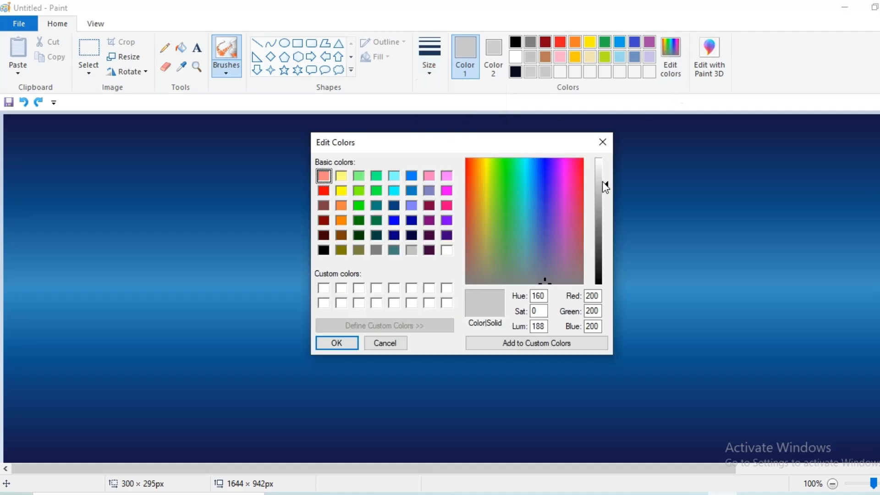
pyautogui.click(389, 343)
pyautogui.moveTo(467, 227)
pyautogui.mouseDown()
pyautogui.moveTo(413, 180)
pyautogui.moveTo(433, 153)
pyautogui.moveTo(497, 158)
pyautogui.moveTo(527, 224)
pyautogui.moveTo(501, 291)
pyautogui.moveTo(415, 318)
pyautogui.moveTo(362, 284)
pyautogui.moveTo(344, 245)
pyautogui.moveTo(359, 183)
pyautogui.moveTo(416, 144)
pyautogui.moveTo(404, 143)
pyautogui.moveTo(418, 167)
pyautogui.moveTo(434, 259)
pyautogui.moveTo(511, 251)
pyautogui.moveTo(527, 275)
pyautogui.moveTo(535, 214)
pyautogui.moveTo(472, 277)
pyautogui.moveTo(502, 273)
pyautogui.moveTo(417, 234)
pyautogui.moveTo(458, 177)
pyautogui.moveTo(387, 197)
pyautogui.moveTo(359, 229)
pyautogui.moveTo(451, 261)
pyautogui.moveTo(415, 302)
pyautogui.moveTo(453, 476)
pyautogui.mouseUp()
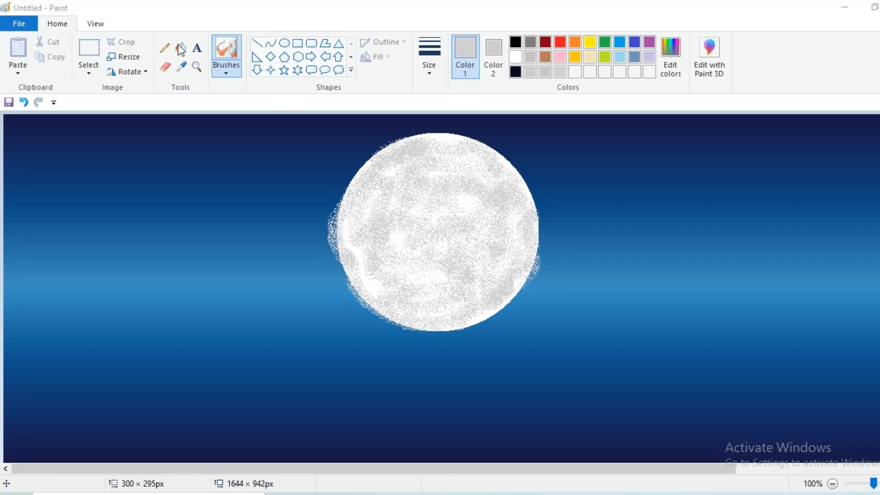
# - Draw a larger ellipse over the moon, sized about 370 × 349 px
pyautogui.click(284, 42)
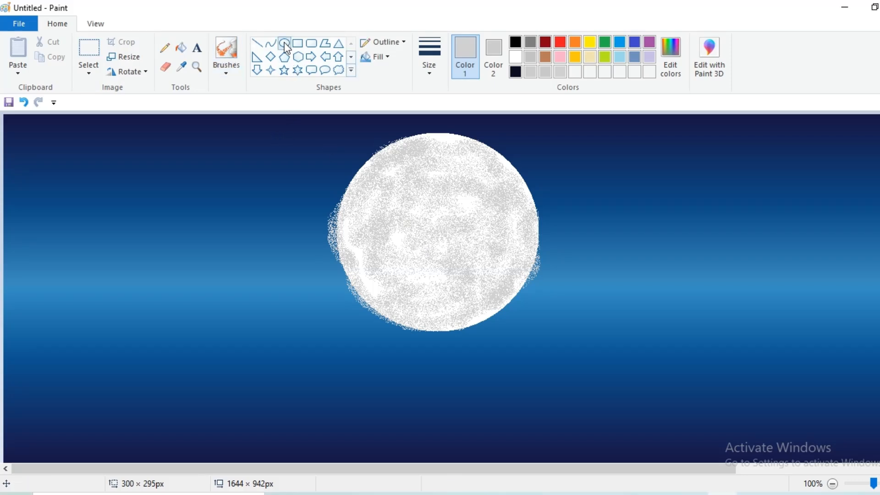
pyautogui.moveTo(315, 133); pyautogui.dragTo(585, 391)
pyautogui.moveTo(460, 231); pyautogui.dragTo(453, 206)
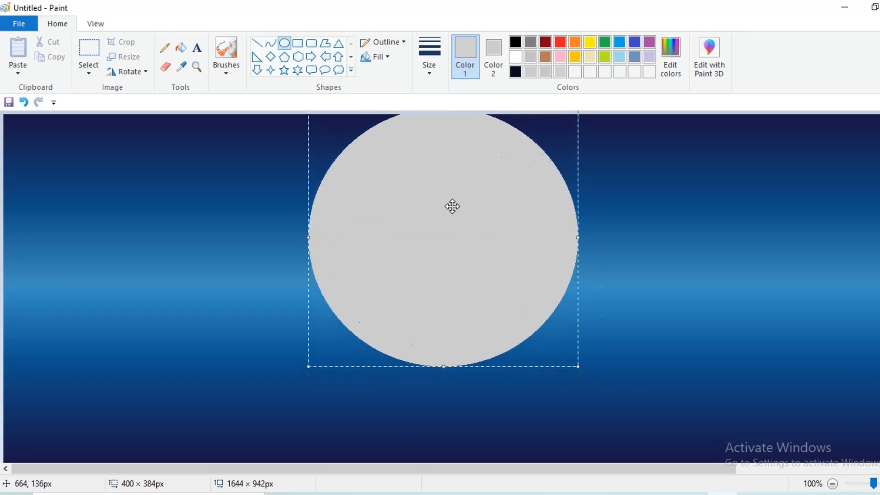
pyautogui.moveTo(444, 366); pyautogui.dragTo(443, 342)
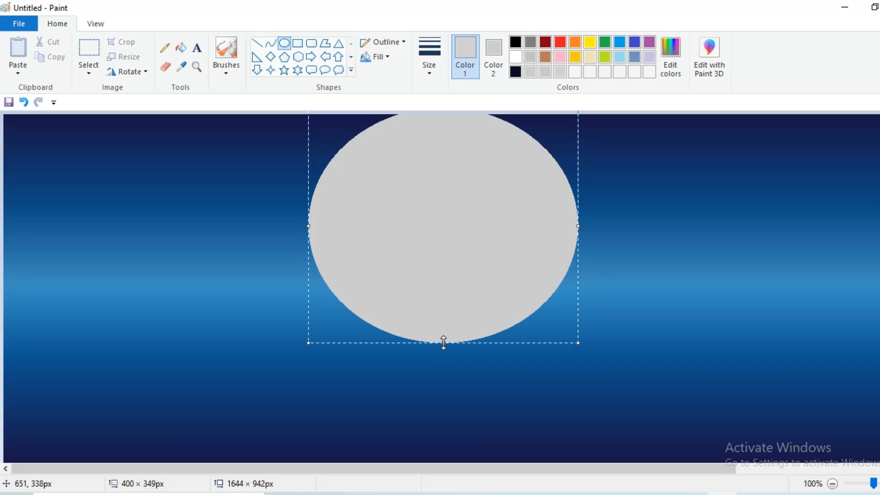
pyautogui.moveTo(308, 226); pyautogui.dragTo(328, 223)
pyautogui.moveTo(430, 216); pyautogui.dragTo(423, 224)
# - Set the ellipse's fill and make Color 2 white
pyautogui.click(379, 58)
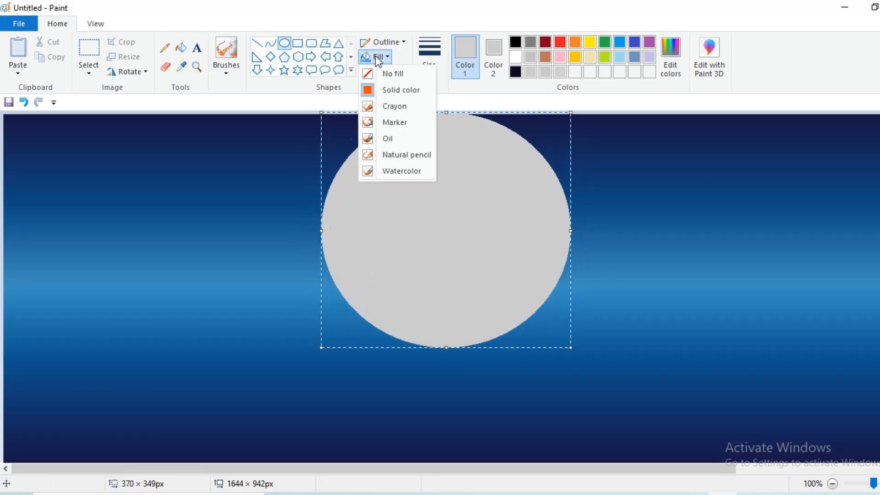
pyautogui.click(503, 52)
pyautogui.click(516, 56)
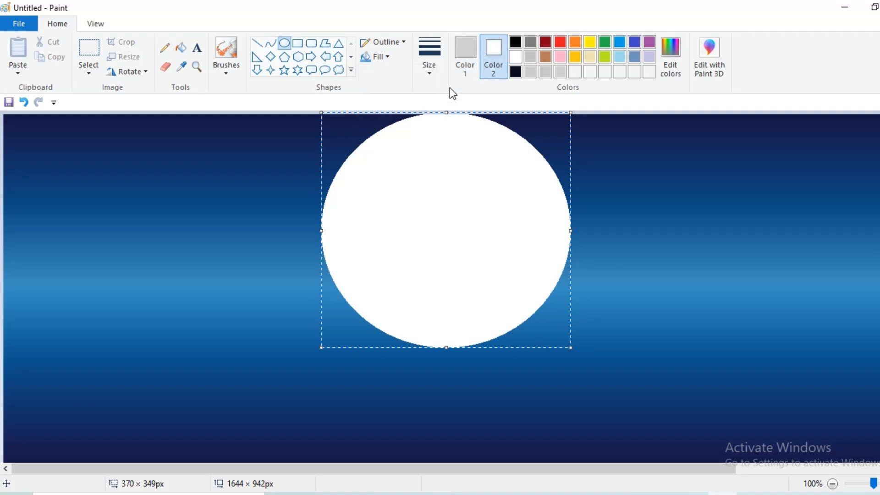
pyautogui.click(461, 53)
pyautogui.click(227, 51)
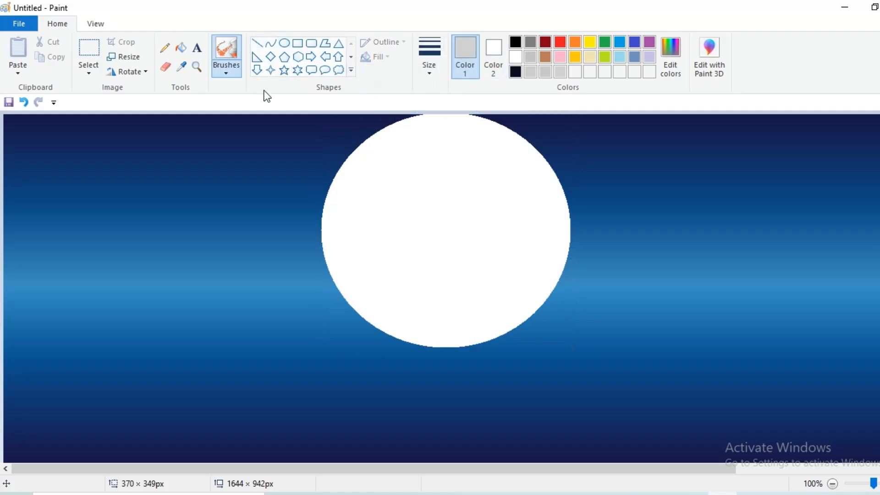
# - Airbrush grey over the large circle using thin and thickest brush sizes
pyautogui.click(227, 72)
pyautogui.click(308, 97)
pyautogui.moveTo(442, 122)
pyautogui.mouseDown()
pyautogui.moveTo(399, 141)
pyautogui.moveTo(355, 204)
pyautogui.moveTo(534, 161)
pyautogui.moveTo(541, 261)
pyautogui.mouseUp()
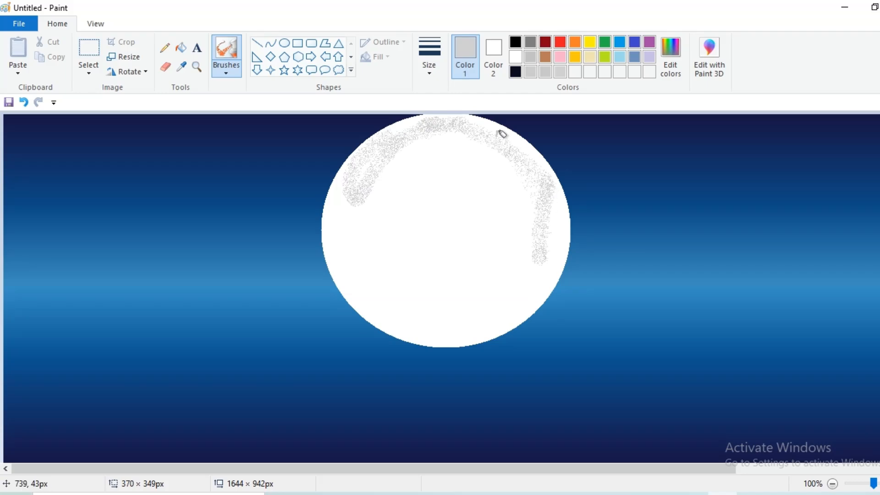
pyautogui.click(433, 73)
pyautogui.click(440, 142)
pyautogui.moveTo(452, 139)
pyautogui.mouseDown()
pyautogui.moveTo(380, 182)
pyautogui.moveTo(455, 241)
pyautogui.moveTo(467, 158)
pyautogui.moveTo(413, 244)
pyautogui.mouseUp()
pyautogui.click(434, 73)
pyautogui.click(444, 175)
pyautogui.moveTo(568, 230)
pyautogui.mouseDown()
pyautogui.moveTo(552, 177)
pyautogui.moveTo(512, 129)
pyautogui.moveTo(449, 110)
pyautogui.moveTo(407, 125)
pyautogui.moveTo(359, 160)
pyautogui.moveTo(346, 239)
pyautogui.moveTo(508, 264)
pyautogui.moveTo(454, 169)
pyautogui.moveTo(458, 123)
pyautogui.moveTo(464, 156)
pyautogui.moveTo(493, 175)
pyautogui.moveTo(415, 202)
pyautogui.moveTo(435, 162)
pyautogui.moveTo(416, 281)
pyautogui.moveTo(559, 226)
pyautogui.moveTo(494, 261)
pyautogui.moveTo(508, 215)
pyautogui.moveTo(492, 173)
pyautogui.moveTo(459, 144)
pyautogui.moveTo(442, 200)
pyautogui.moveTo(396, 251)
pyautogui.moveTo(348, 218)
pyautogui.moveTo(331, 233)
pyautogui.moveTo(343, 274)
pyautogui.moveTo(403, 324)
pyautogui.moveTo(443, 339)
pyautogui.moveTo(512, 316)
pyautogui.moveTo(545, 286)
pyautogui.moveTo(563, 250)
pyautogui.moveTo(519, 286)
pyautogui.moveTo(524, 301)
pyautogui.moveTo(518, 288)
pyautogui.moveTo(463, 318)
pyautogui.moveTo(415, 311)
pyautogui.moveTo(526, 272)
pyautogui.moveTo(546, 238)
pyautogui.moveTo(497, 227)
pyautogui.moveTo(459, 293)
pyautogui.moveTo(489, 221)
pyautogui.moveTo(447, 237)
pyautogui.moveTo(463, 181)
pyautogui.moveTo(510, 170)
pyautogui.moveTo(475, 151)
pyautogui.moveTo(406, 224)
pyautogui.mouseUp()
pyautogui.moveTo(381, 244)
pyautogui.mouseDown()
pyautogui.moveTo(437, 273)
pyautogui.moveTo(468, 259)
pyautogui.moveTo(384, 265)
pyautogui.moveTo(375, 279)
pyautogui.moveTo(486, 198)
pyautogui.mouseUp()
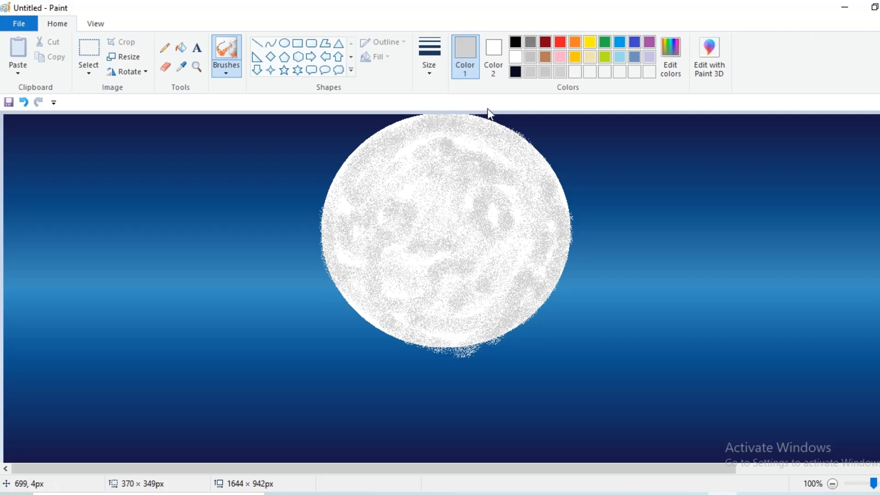
# - Switch to a paler grey and airbrush light highlights across the moon
pyautogui.click(671, 57)
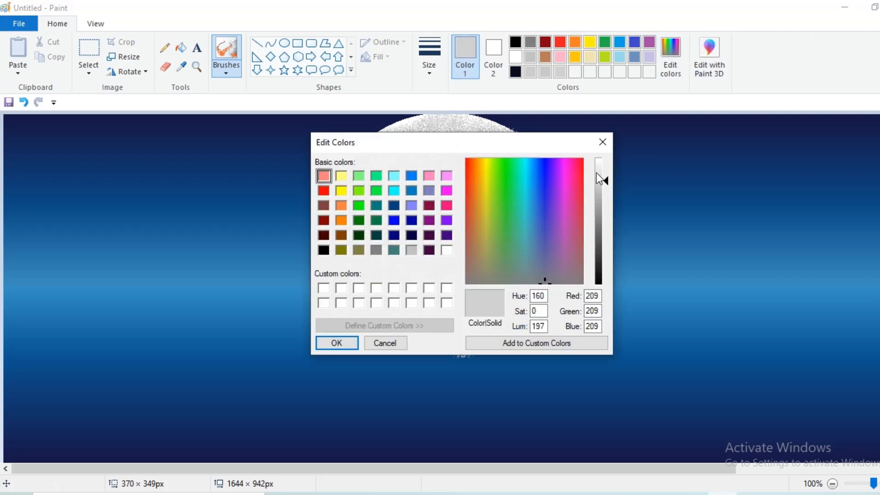
pyautogui.click(596, 172)
pyautogui.click(334, 343)
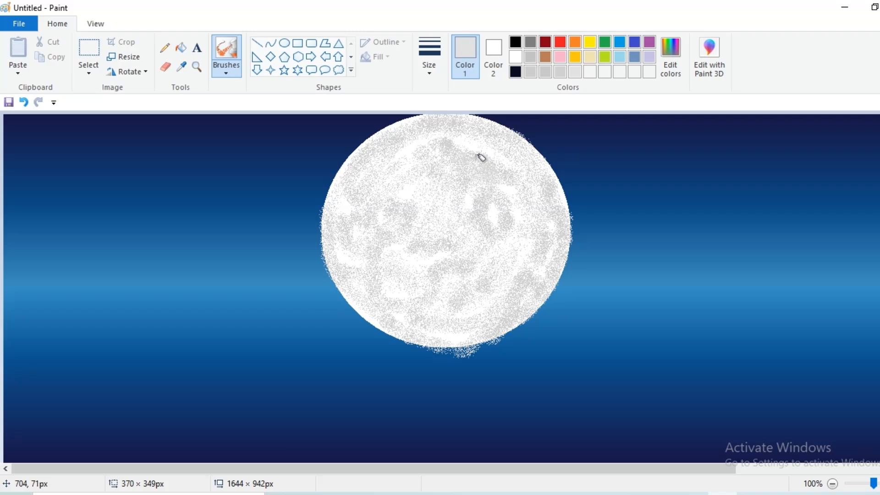
pyautogui.moveTo(442, 142); pyautogui.dragTo(448, 143)
pyautogui.click(508, 190)
pyautogui.moveTo(407, 194)
pyautogui.mouseDown()
pyautogui.moveTo(415, 150)
pyautogui.moveTo(401, 156)
pyautogui.mouseUp()
pyautogui.moveTo(469, 274); pyautogui.dragTo(475, 285)
pyautogui.moveTo(531, 272); pyautogui.dragTo(527, 282)
pyautogui.moveTo(364, 267); pyautogui.dragTo(360, 214)
pyautogui.moveTo(399, 243); pyautogui.dragTo(426, 241)
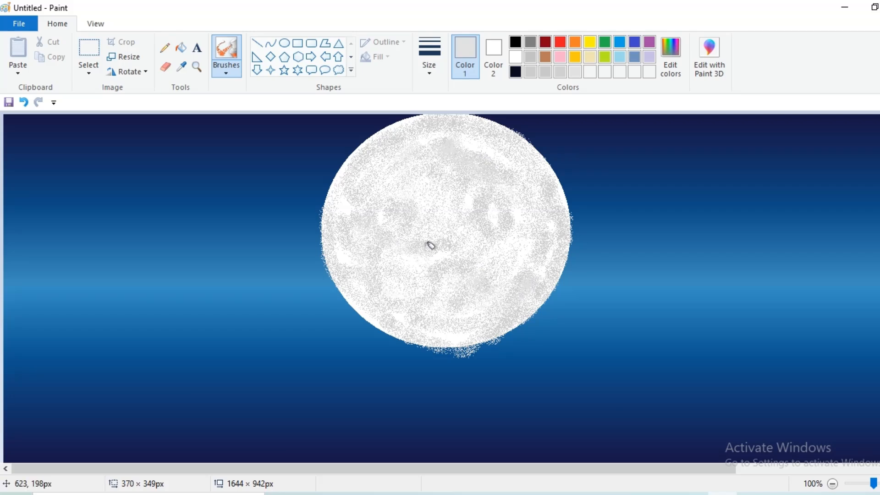
# - Draw a thick straight line from the left edge across the lower sky
pyautogui.click(258, 43)
pyautogui.click(424, 69)
pyautogui.click(443, 119)
pyautogui.moveTo(5, 354); pyautogui.dragTo(393, 370)
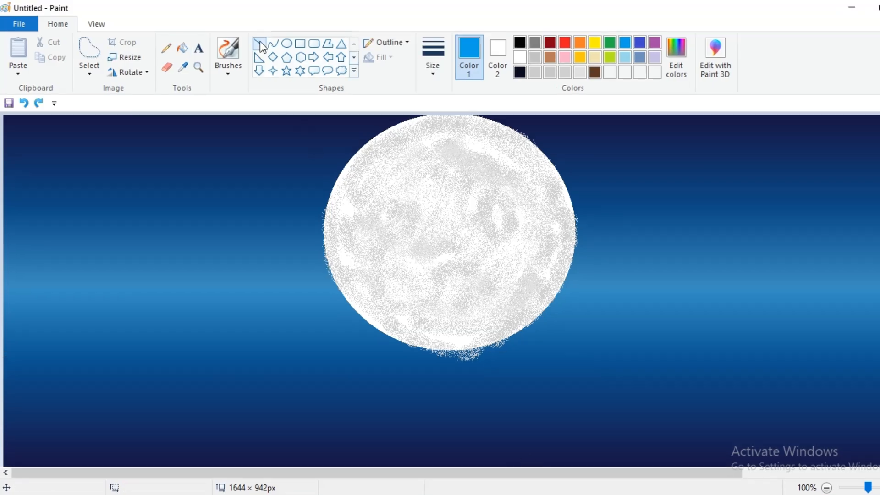
# - Draw a black line across the full canvas width and move it just below the moon
pyautogui.click(260, 45)
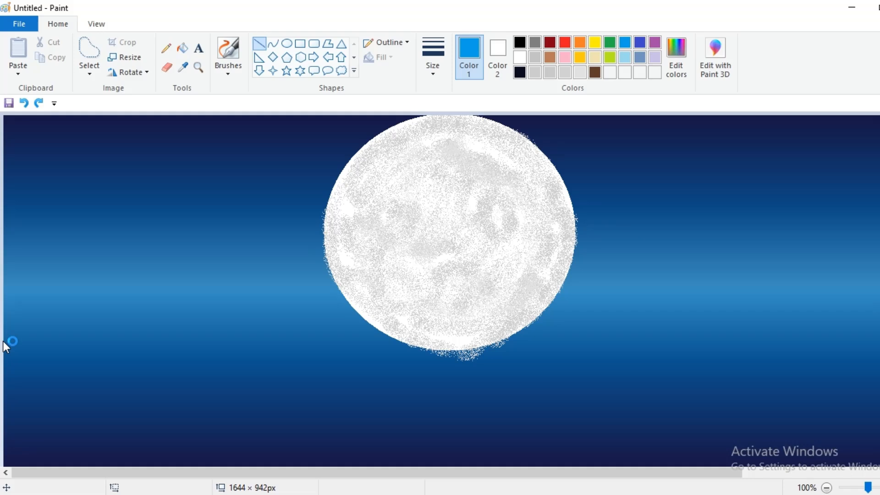
pyautogui.moveTo(10, 342); pyautogui.dragTo(878, 341)
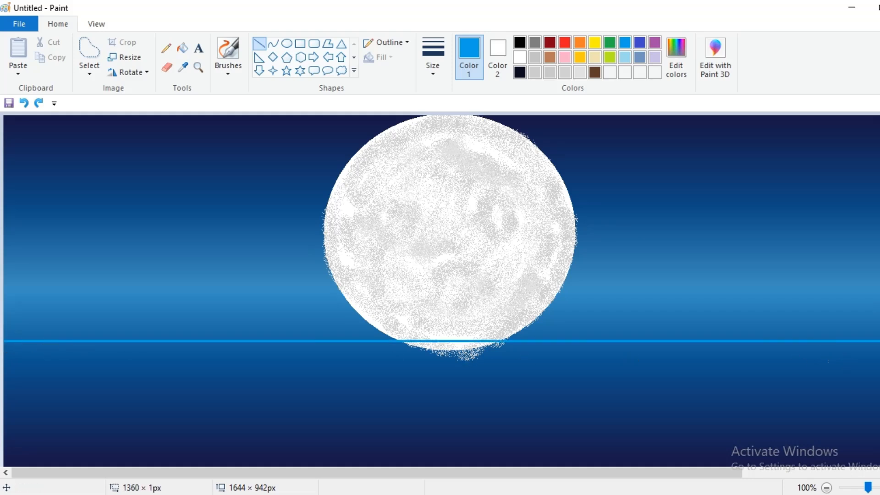
pyautogui.click(520, 42)
pyautogui.moveTo(585, 344); pyautogui.dragTo(578, 360)
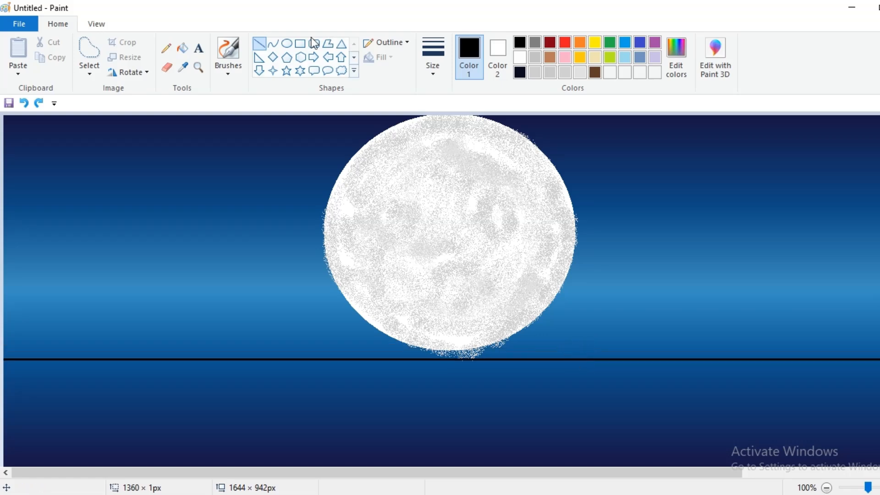
pyautogui.click(228, 68)
# - Brush the island's jagged ridge outline above the horizon, discarding a test stroke
pyautogui.click(273, 96)
pyautogui.moveTo(232, 355); pyautogui.dragTo(270, 337)
pyautogui.hotkey('ctrl', 'z')
pyautogui.click(433, 69)
pyautogui.click(440, 97)
pyautogui.moveTo(215, 354)
pyautogui.mouseDown()
pyautogui.moveTo(230, 343)
pyautogui.moveTo(266, 347)
pyautogui.moveTo(319, 327)
pyautogui.moveTo(356, 330)
pyautogui.moveTo(468, 308)
pyautogui.moveTo(501, 323)
pyautogui.moveTo(638, 325)
pyautogui.moveTo(760, 358)
pyautogui.mouseUp()
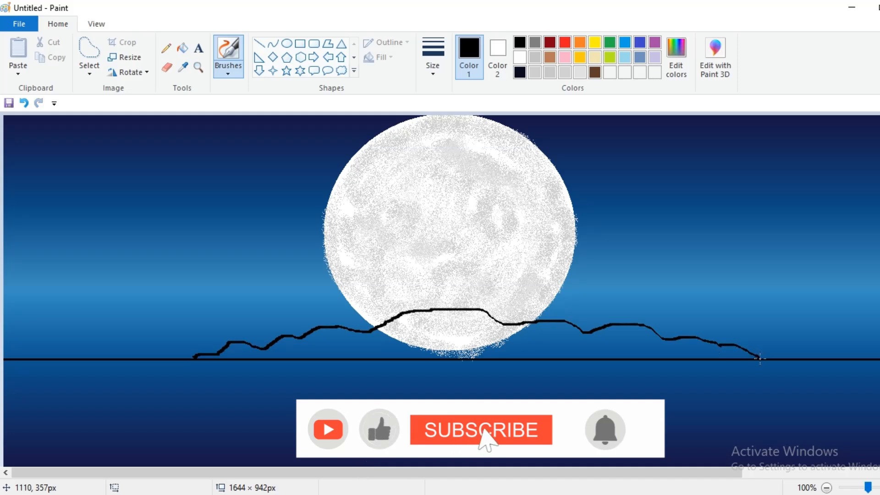
# - Trace a free-form selection around the island along its ridge
pyautogui.click(94, 77)
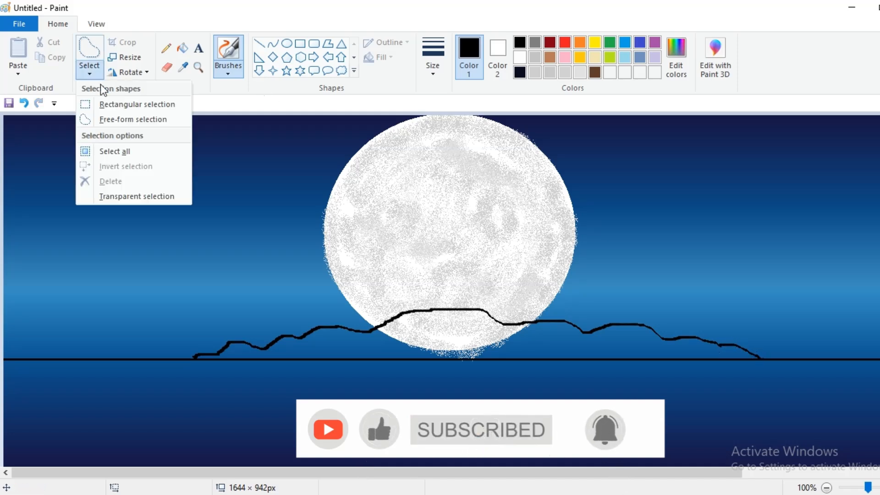
pyautogui.click(112, 120)
pyautogui.moveTo(195, 357)
pyautogui.mouseDown()
pyautogui.moveTo(233, 342)
pyautogui.moveTo(265, 349)
pyautogui.moveTo(325, 328)
pyautogui.moveTo(376, 329)
pyautogui.moveTo(444, 306)
pyautogui.moveTo(484, 307)
pyautogui.moveTo(505, 324)
pyautogui.moveTo(650, 326)
pyautogui.moveTo(772, 359)
pyautogui.mouseUp()
# - Clear the traced island area and fill it solid black, first closing a gap with the pencil
pyautogui.press('Delete')
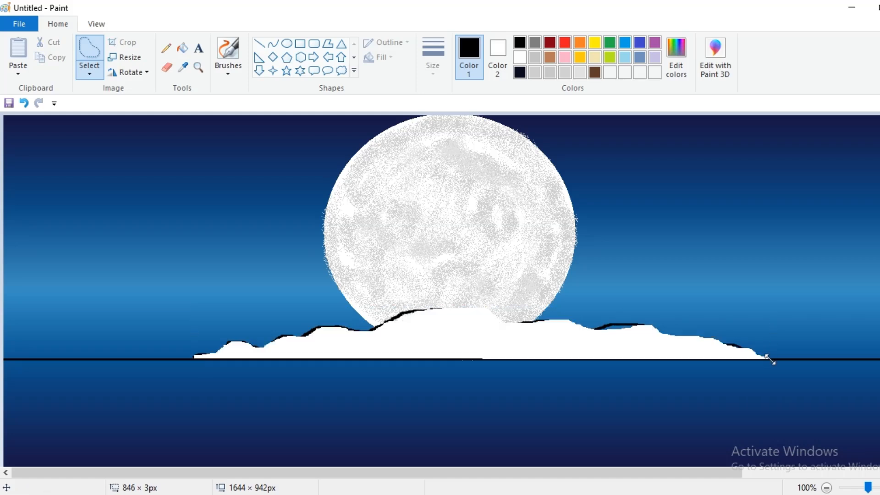
pyautogui.click(183, 47)
pyautogui.click(460, 332)
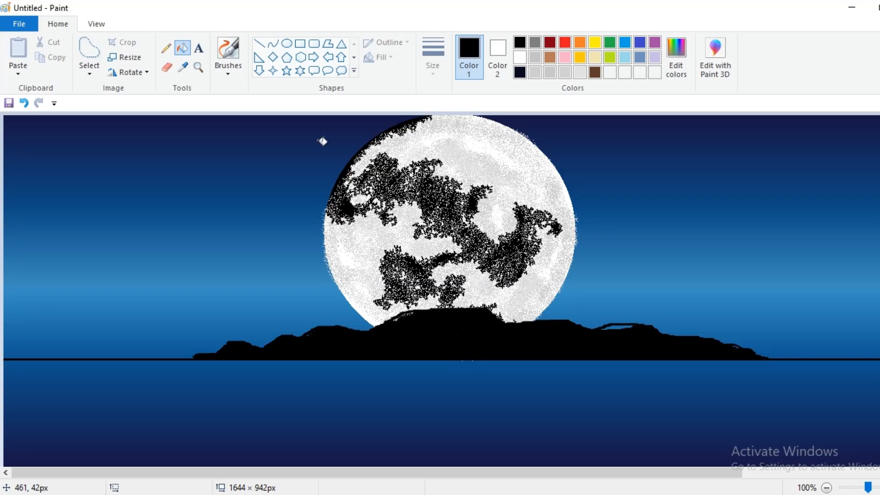
pyautogui.hotkey('ctrl', 'z')
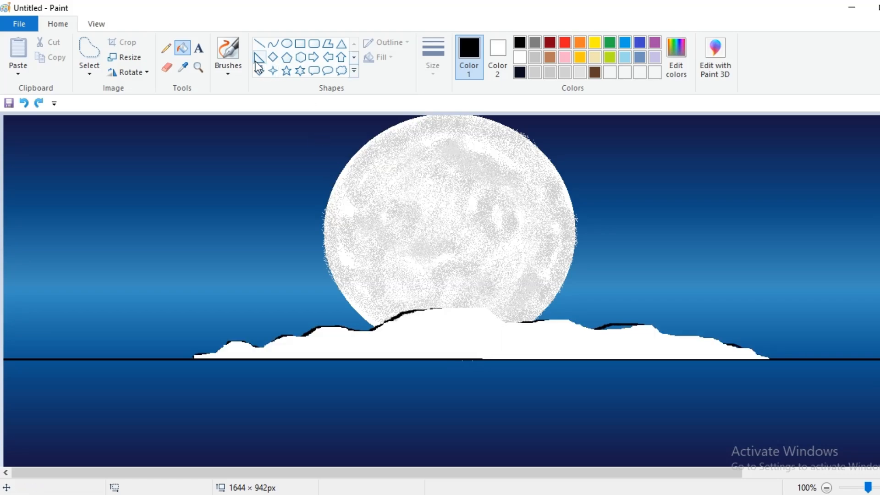
pyautogui.click(167, 50)
pyautogui.moveTo(454, 308); pyautogui.dragTo(518, 320)
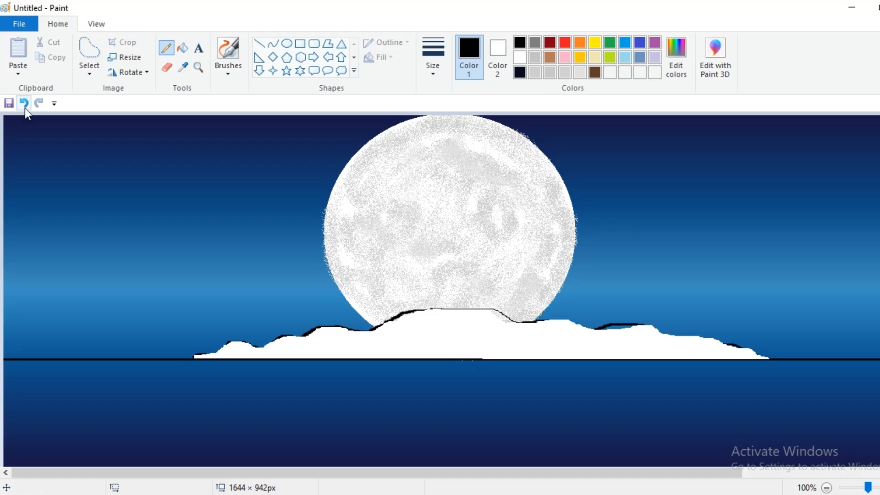
pyautogui.click(183, 48)
pyautogui.click(490, 315)
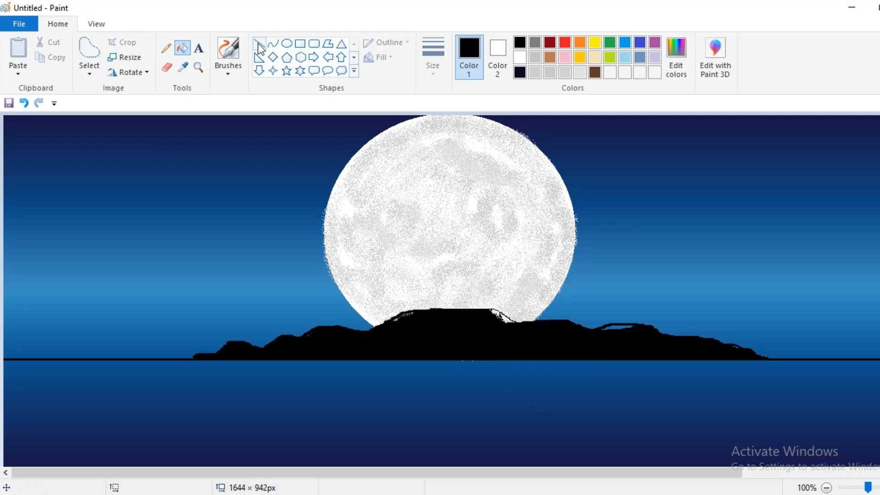
# - Touch up the island's edges with the marker brush and shape a rounded peak against the moon
pyautogui.click(233, 70)
pyautogui.click(283, 121)
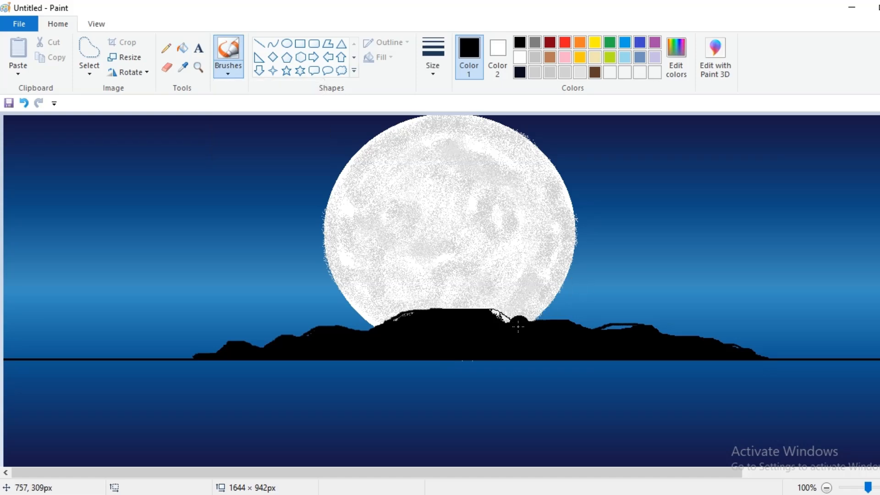
pyautogui.moveTo(506, 329)
pyautogui.mouseDown()
pyautogui.moveTo(497, 323)
pyautogui.moveTo(512, 329)
pyautogui.mouseUp()
pyautogui.moveTo(594, 335)
pyautogui.mouseDown()
pyautogui.moveTo(640, 336)
pyautogui.moveTo(588, 340)
pyautogui.moveTo(598, 332)
pyautogui.moveTo(647, 337)
pyautogui.moveTo(611, 330)
pyautogui.moveTo(593, 344)
pyautogui.mouseUp()
pyautogui.moveTo(696, 349); pyautogui.dragTo(739, 356)
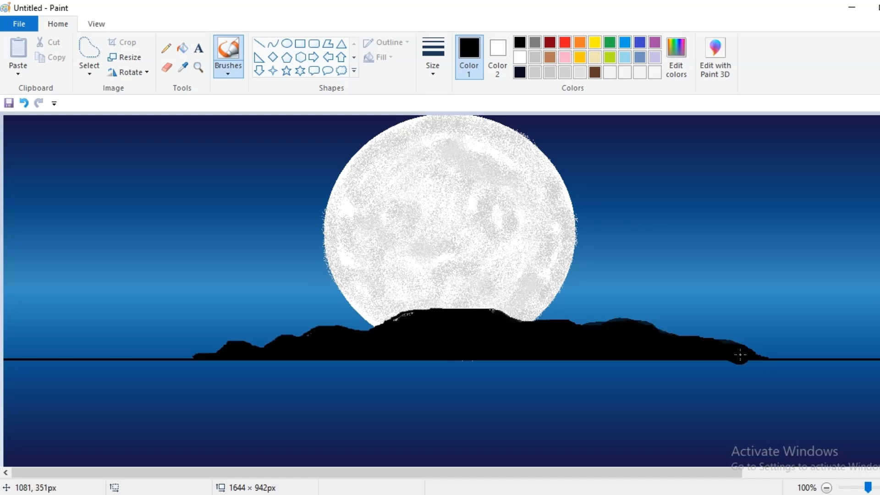
pyautogui.moveTo(415, 323)
pyautogui.mouseDown()
pyautogui.moveTo(375, 326)
pyautogui.moveTo(418, 316)
pyautogui.moveTo(371, 330)
pyautogui.moveTo(418, 313)
pyautogui.moveTo(384, 317)
pyautogui.mouseUp()
pyautogui.hotkey('ctrl', 'z')
pyautogui.hotkey('ctrl', 'z')
pyautogui.hotkey('ctrl', 'z')
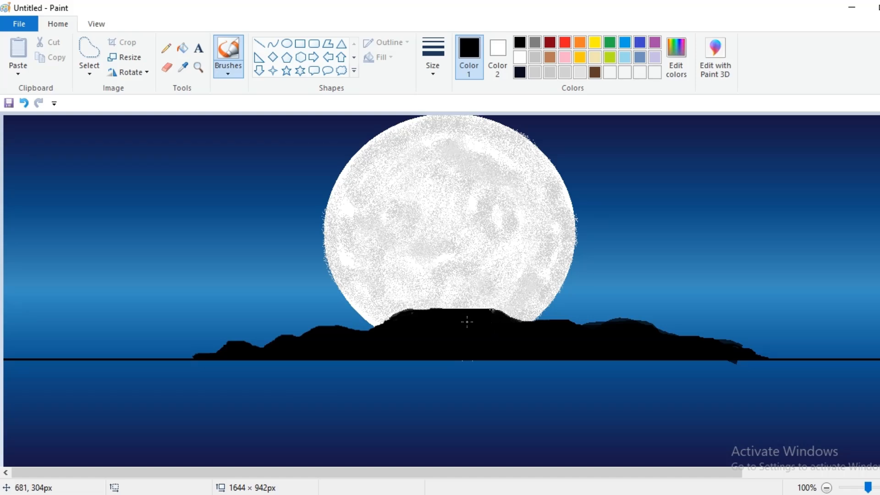
pyautogui.moveTo(462, 321)
pyautogui.mouseDown()
pyautogui.moveTo(501, 314)
pyautogui.moveTo(458, 318)
pyautogui.moveTo(483, 302)
pyautogui.moveTo(517, 325)
pyautogui.moveTo(473, 320)
pyautogui.moveTo(484, 305)
pyautogui.moveTo(521, 318)
pyautogui.moveTo(477, 311)
pyautogui.moveTo(533, 324)
pyautogui.moveTo(544, 337)
pyautogui.moveTo(510, 314)
pyautogui.moveTo(534, 321)
pyautogui.mouseUp()
pyautogui.moveTo(485, 305)
pyautogui.mouseDown()
pyautogui.moveTo(544, 329)
pyautogui.moveTo(505, 307)
pyautogui.moveTo(461, 308)
pyautogui.moveTo(452, 318)
pyautogui.moveTo(468, 305)
pyautogui.moveTo(433, 323)
pyautogui.moveTo(391, 325)
pyautogui.moveTo(374, 341)
pyautogui.moveTo(396, 325)
pyautogui.moveTo(362, 337)
pyautogui.mouseUp()
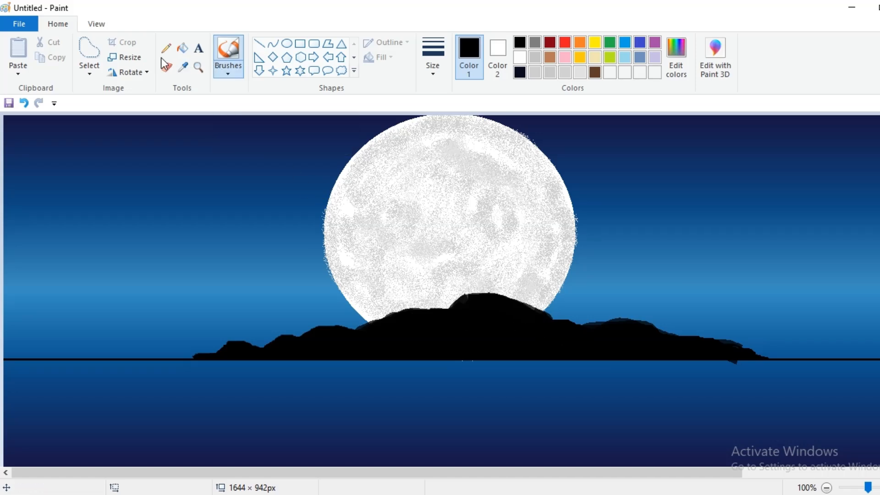
# - Try a thickest-size calligraphy brush stroke on the moon, then undo it
pyautogui.click(229, 73)
pyautogui.click(252, 92)
pyautogui.click(431, 74)
pyautogui.click(437, 104)
pyautogui.click(433, 66)
pyautogui.click(474, 176)
pyautogui.moveTo(426, 246); pyautogui.dragTo(438, 266)
pyautogui.hotkey('ctrl', 'z')
# - Start the tree trunk on the moon with the basic brush
pyautogui.click(228, 69)
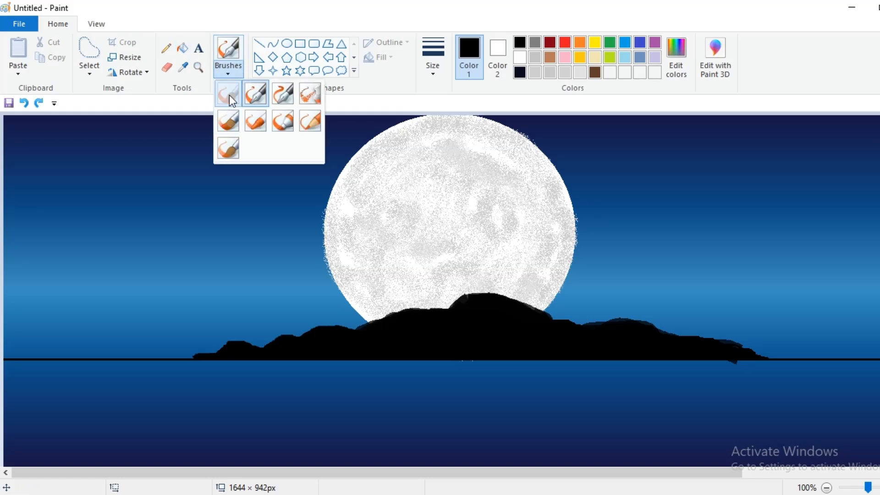
pyautogui.click(229, 95)
pyautogui.click(433, 60)
pyautogui.click(463, 118)
pyautogui.moveTo(428, 229); pyautogui.dragTo(438, 268)
# - Draw the tree trunk up from the island with branches curving right from the top and fork
pyautogui.moveTo(448, 298); pyautogui.dragTo(452, 309)
pyautogui.hotkey('ctrl', 'z')
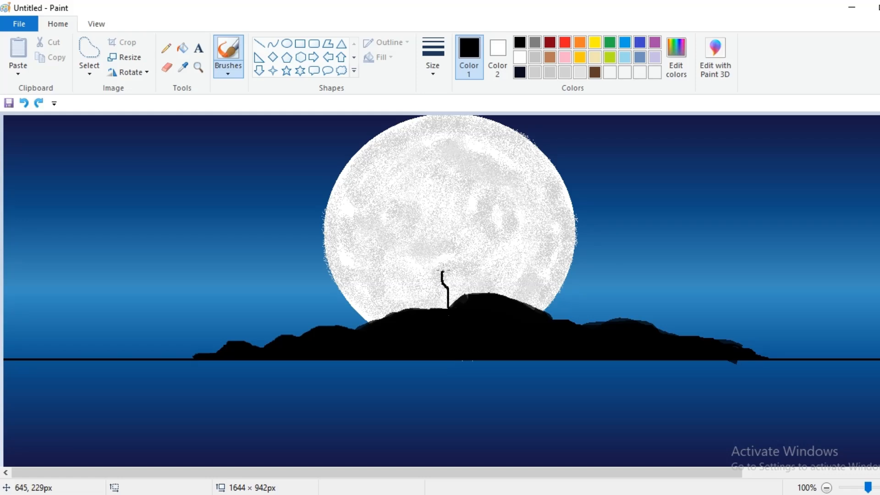
pyautogui.moveTo(437, 240); pyautogui.dragTo(427, 215)
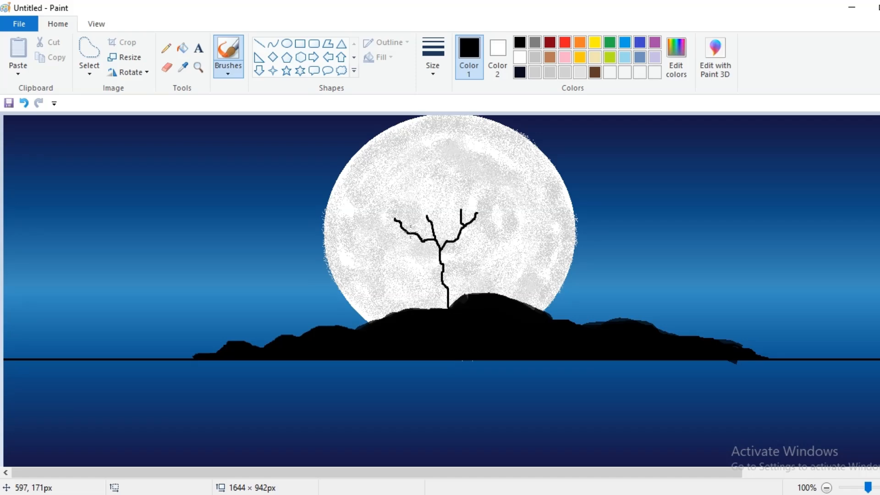
pyautogui.moveTo(477, 220); pyautogui.dragTo(513, 236)
pyautogui.moveTo(444, 252)
pyautogui.mouseDown()
pyautogui.moveTo(529, 259)
pyautogui.moveTo(536, 248)
pyautogui.mouseUp()
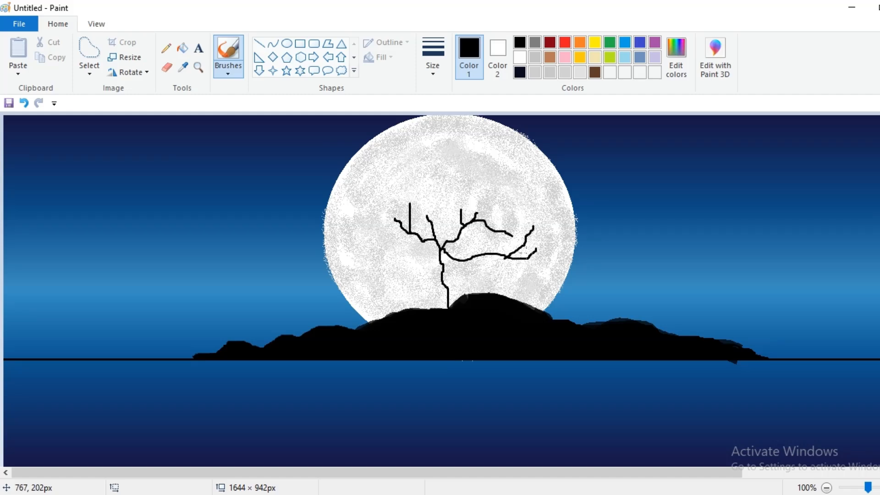
pyautogui.moveTo(532, 257); pyautogui.dragTo(556, 248)
pyautogui.hotkey('ctrl', 'z')
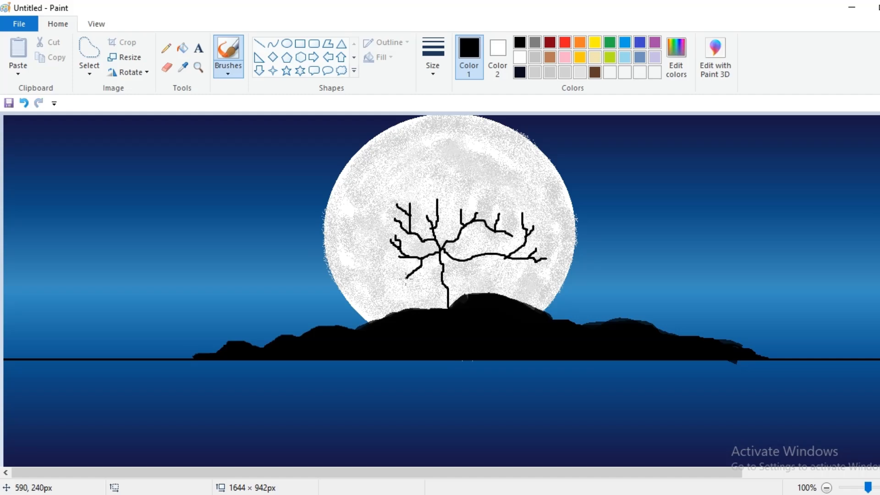
# - Try thickening the trunk with the thickest brush size, then undo it
pyautogui.click(430, 70)
pyautogui.click(447, 173)
pyautogui.moveTo(441, 251)
pyautogui.mouseDown()
pyautogui.moveTo(451, 299)
pyautogui.moveTo(441, 249)
pyautogui.mouseUp()
pyautogui.hotkey('ctrl', 'z')
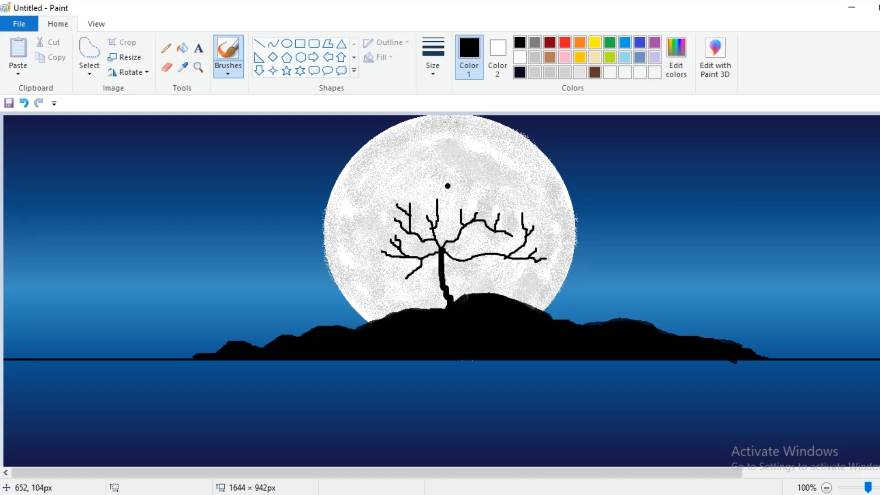
# - Add upward twigs to the branches at a medium brush size, undoing the unwanted strokes
pyautogui.click(436, 78)
pyautogui.click(447, 123)
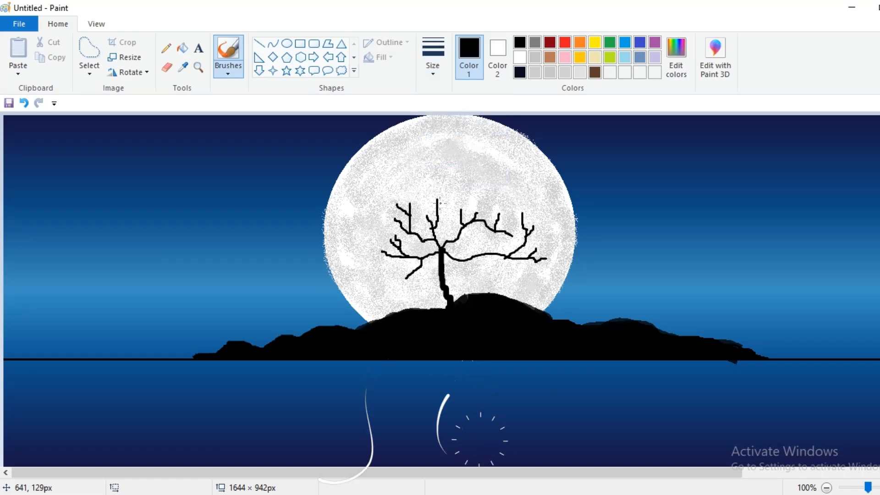
pyautogui.moveTo(438, 201)
pyautogui.mouseDown()
pyautogui.moveTo(452, 175)
pyautogui.moveTo(427, 192)
pyautogui.moveTo(418, 186)
pyautogui.moveTo(445, 203)
pyautogui.moveTo(441, 190)
pyautogui.moveTo(469, 184)
pyautogui.mouseUp()
pyautogui.moveTo(468, 221)
pyautogui.mouseDown()
pyautogui.moveTo(472, 189)
pyautogui.moveTo(498, 173)
pyautogui.moveTo(507, 185)
pyautogui.moveTo(483, 176)
pyautogui.mouseUp()
pyautogui.hotkey('ctrl', 'z')
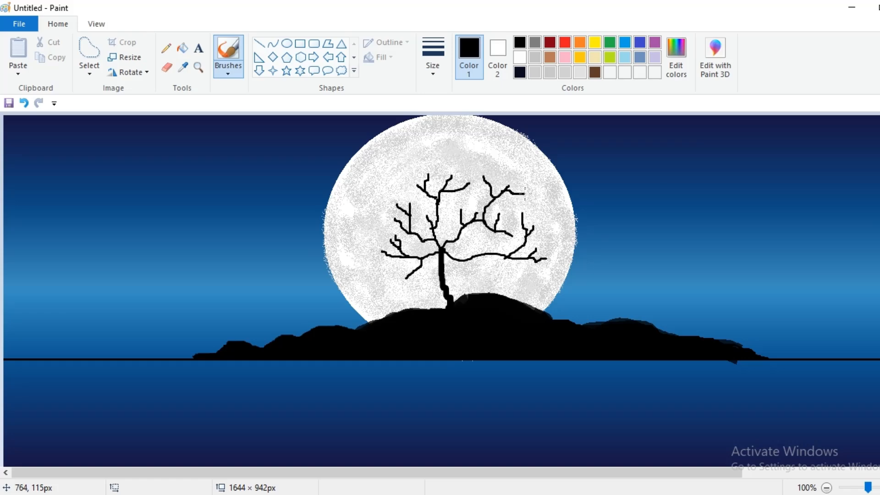
pyautogui.moveTo(490, 256); pyautogui.dragTo(508, 271)
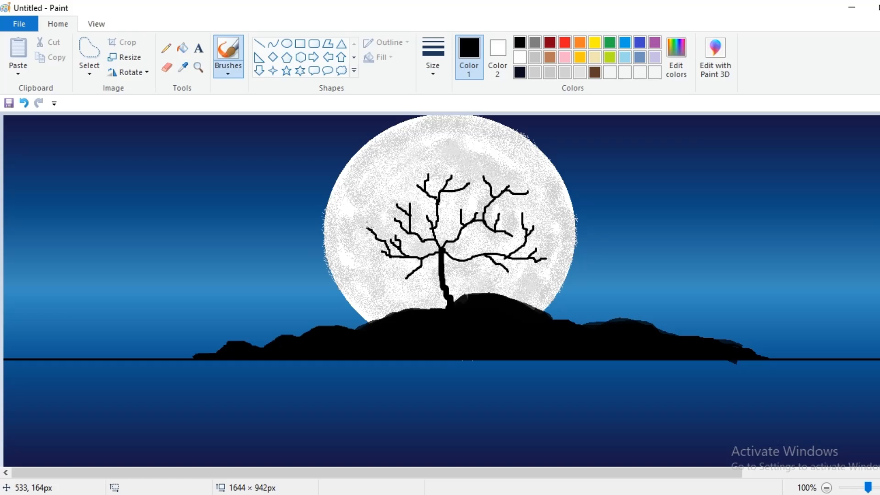
pyautogui.hotkey('ctrl', 'z')
pyautogui.moveTo(396, 225); pyautogui.dragTo(374, 214)
pyautogui.hotkey('ctrl', 'z')
# - Dab marker-brush leaf clusters on the tree's branch tips all around the crown
pyautogui.click(229, 73)
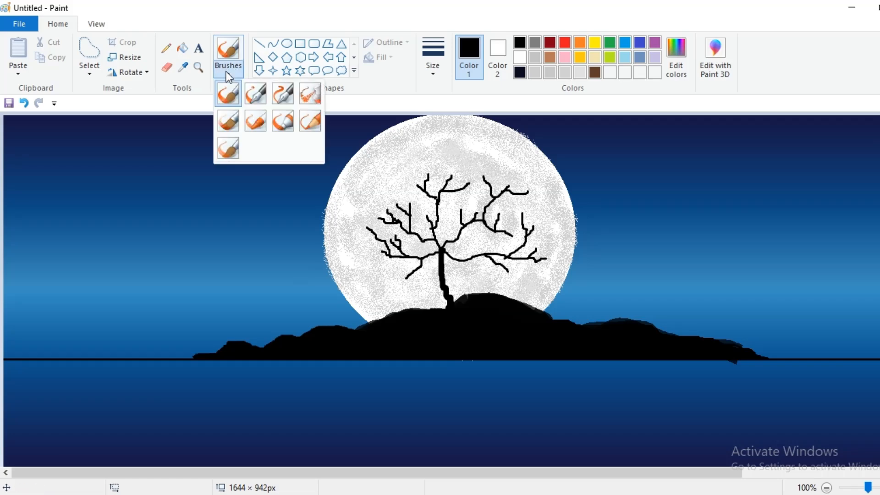
pyautogui.click(279, 125)
pyautogui.click(428, 67)
pyautogui.click(436, 122)
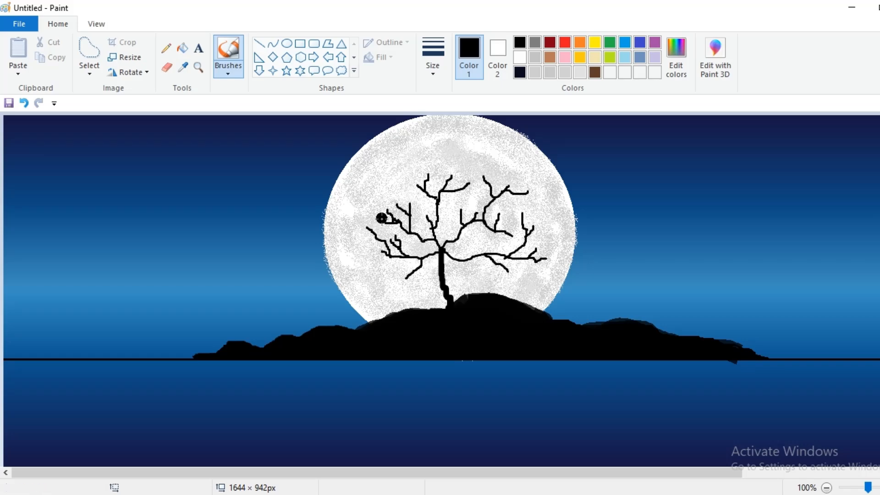
pyautogui.click(427, 184)
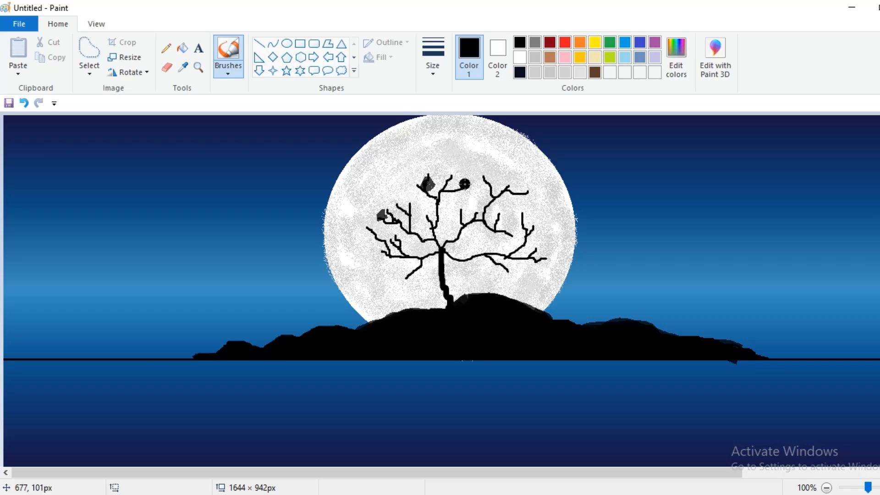
pyautogui.click(454, 181)
pyautogui.click(527, 224)
pyautogui.click(507, 186)
pyautogui.click(524, 203)
pyautogui.click(537, 254)
pyautogui.click(372, 235)
pyautogui.click(407, 269)
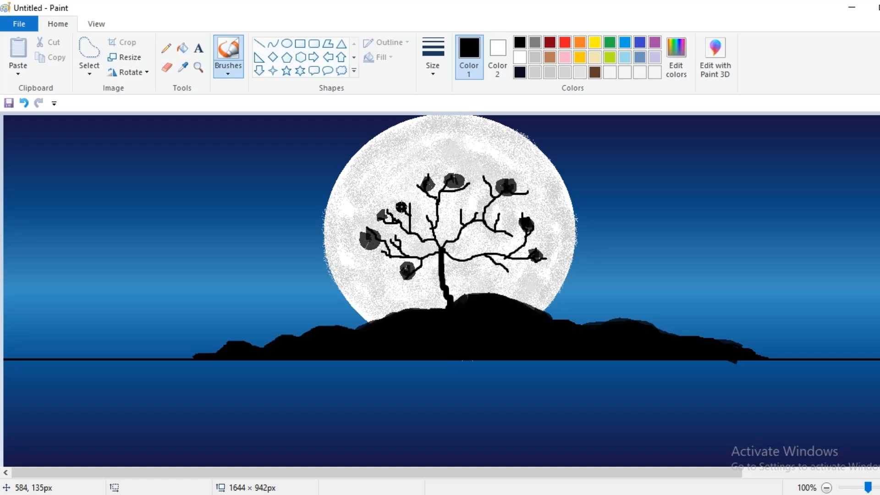
pyautogui.moveTo(405, 198); pyautogui.dragTo(408, 197)
pyautogui.moveTo(481, 189); pyautogui.dragTo(477, 193)
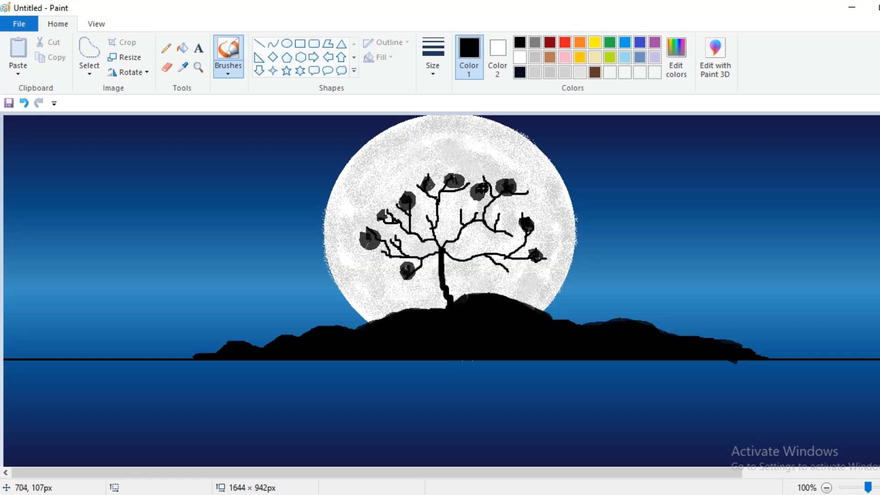
# - Spray dark foliage over the branches with a thick airbrush
pyautogui.click(228, 73)
pyautogui.click(311, 97)
pyautogui.click(433, 58)
pyautogui.click(452, 177)
pyautogui.moveTo(426, 184)
pyautogui.mouseDown()
pyautogui.moveTo(477, 176)
pyautogui.moveTo(524, 189)
pyautogui.moveTo(540, 233)
pyautogui.moveTo(531, 254)
pyautogui.moveTo(499, 199)
pyautogui.moveTo(446, 182)
pyautogui.moveTo(382, 213)
pyautogui.moveTo(380, 231)
pyautogui.moveTo(431, 254)
pyautogui.moveTo(449, 212)
pyautogui.moveTo(475, 234)
pyautogui.moveTo(476, 210)
pyautogui.moveTo(517, 256)
pyautogui.moveTo(499, 271)
pyautogui.moveTo(509, 240)
pyautogui.moveTo(484, 246)
pyautogui.moveTo(472, 212)
pyautogui.moveTo(422, 229)
pyautogui.moveTo(439, 229)
pyautogui.moveTo(476, 271)
pyautogui.moveTo(435, 198)
pyautogui.moveTo(412, 182)
pyautogui.moveTo(402, 201)
pyautogui.moveTo(435, 167)
pyautogui.moveTo(470, 193)
pyautogui.moveTo(497, 167)
pyautogui.mouseUp()
# - Airbrush extra black foliage over the canopy's top, centre and left side
pyautogui.click(228, 72)
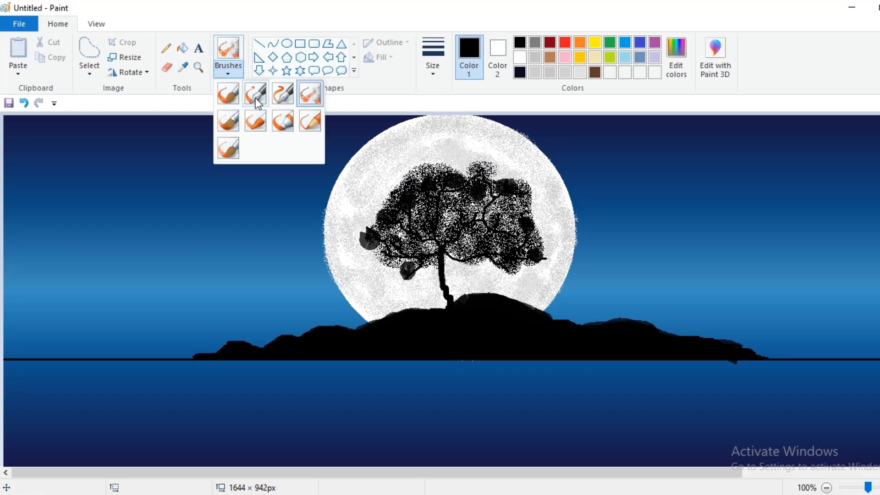
pyautogui.click(285, 121)
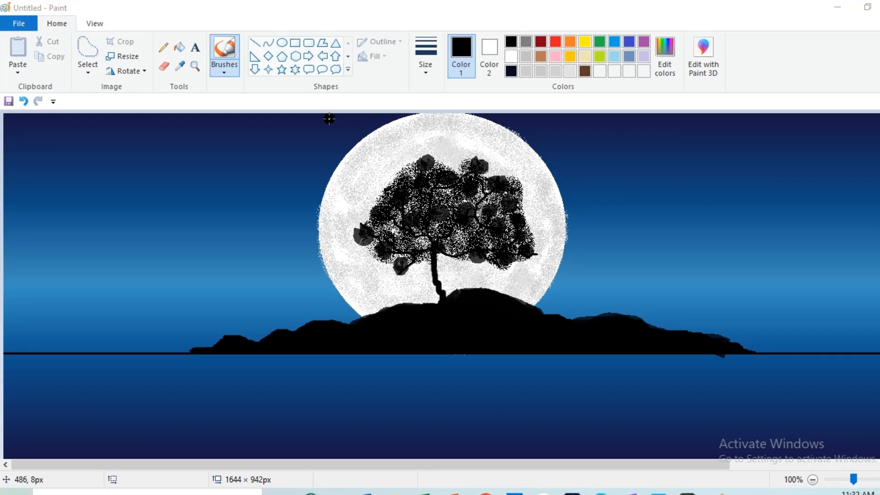
pyautogui.click(223, 68)
pyautogui.click(305, 94)
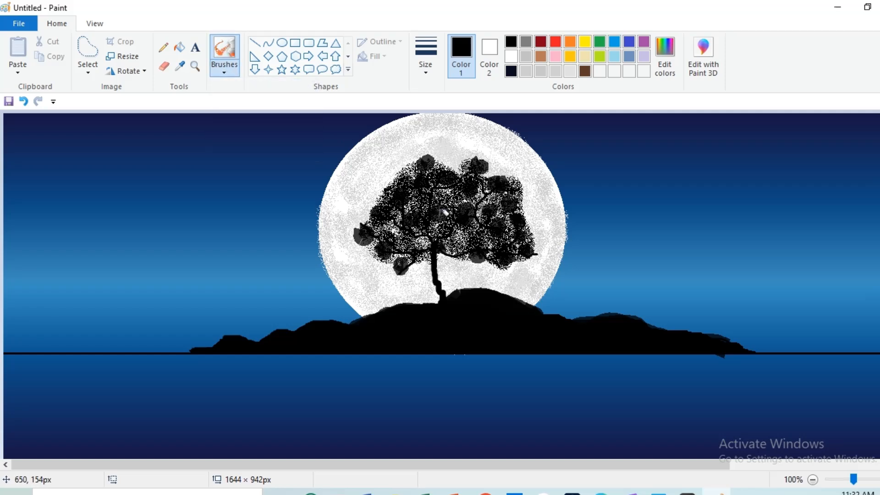
pyautogui.moveTo(478, 205)
pyautogui.mouseDown()
pyautogui.moveTo(495, 193)
pyautogui.moveTo(485, 187)
pyautogui.moveTo(492, 162)
pyautogui.moveTo(434, 159)
pyautogui.moveTo(410, 176)
pyautogui.mouseUp()
pyautogui.moveTo(467, 190)
pyautogui.mouseDown()
pyautogui.moveTo(463, 241)
pyautogui.moveTo(455, 229)
pyautogui.moveTo(397, 230)
pyautogui.moveTo(379, 221)
pyautogui.moveTo(367, 221)
pyautogui.moveTo(367, 232)
pyautogui.moveTo(399, 258)
pyautogui.moveTo(375, 225)
pyautogui.moveTo(375, 199)
pyautogui.moveTo(483, 224)
pyautogui.moveTo(495, 209)
pyautogui.mouseUp()
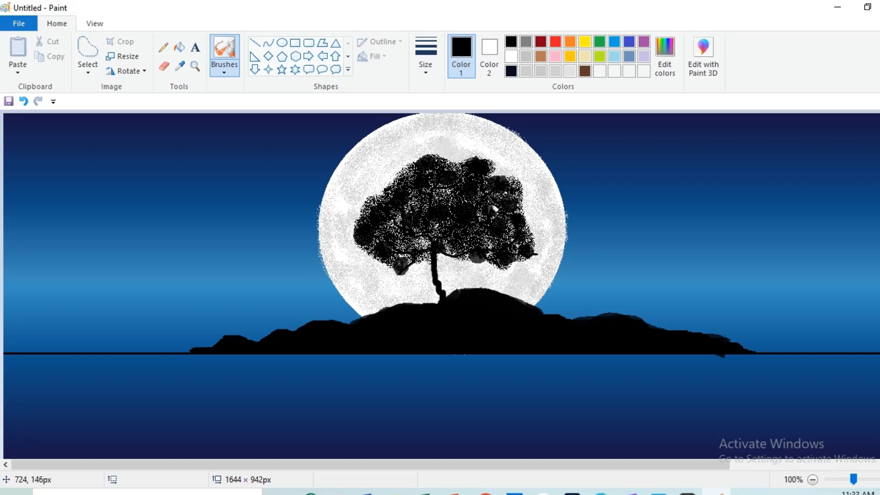
# - Thicken the trunk with a thicker regular brush, undoing the unwanted trunk and branch strokes
pyautogui.click(220, 70)
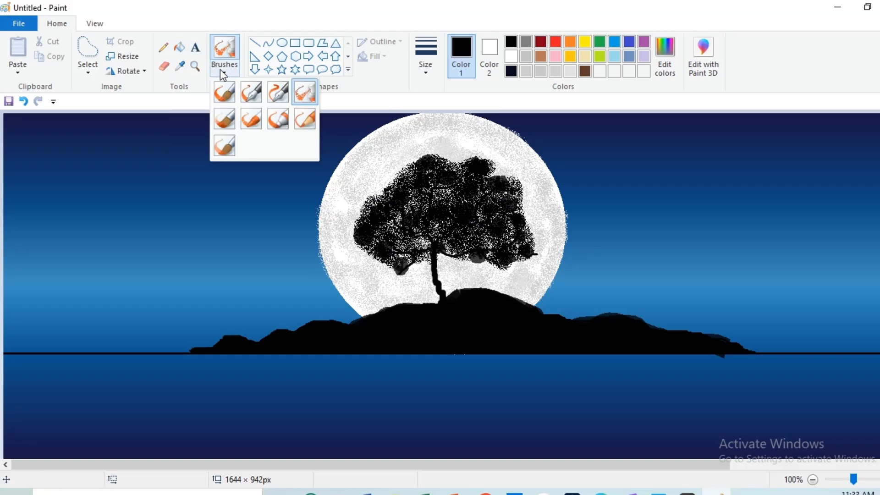
pyautogui.click(225, 91)
pyautogui.click(442, 72)
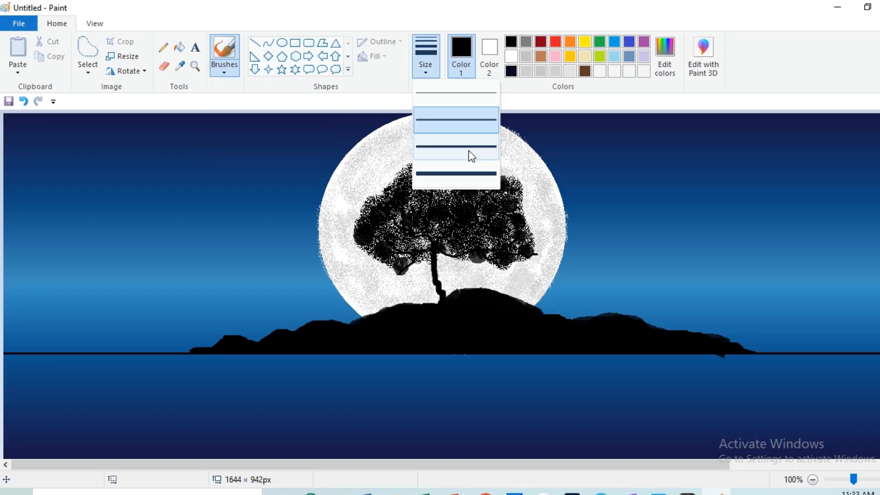
pyautogui.click(468, 172)
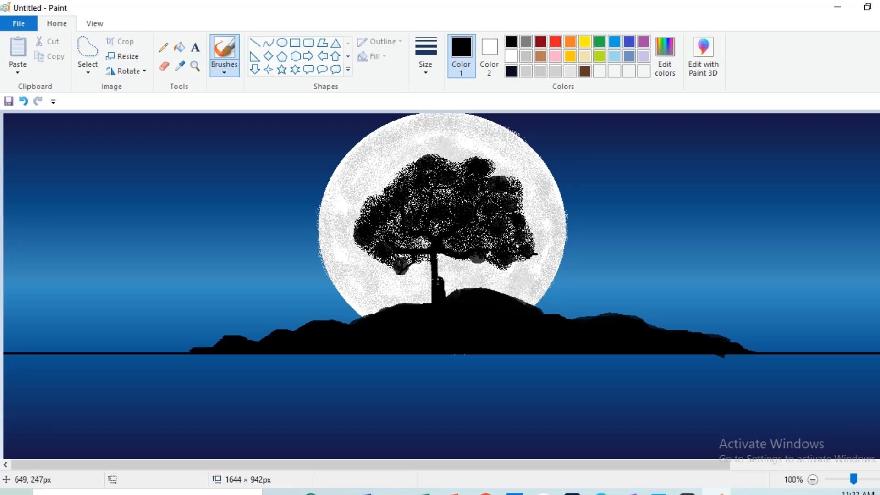
pyautogui.hotkey('ctrl', 'z')
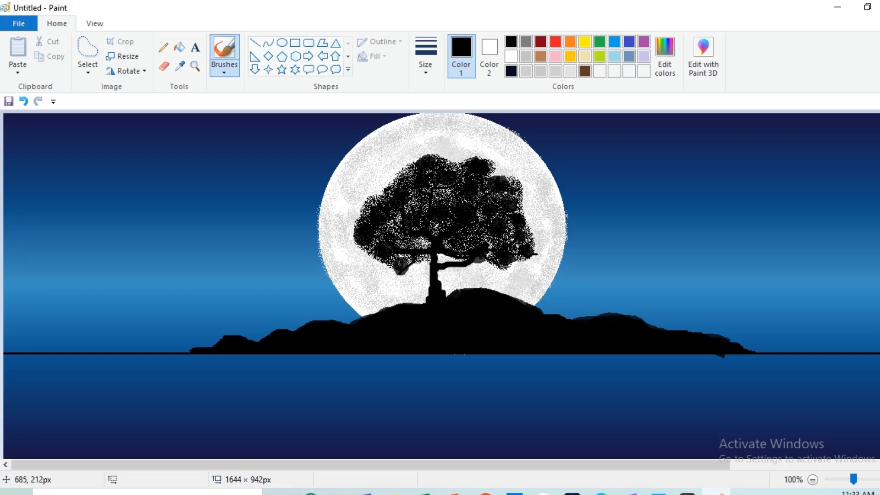
pyautogui.hotkey('ctrl', 'z')
pyautogui.hotkey('ctrl', 'z')
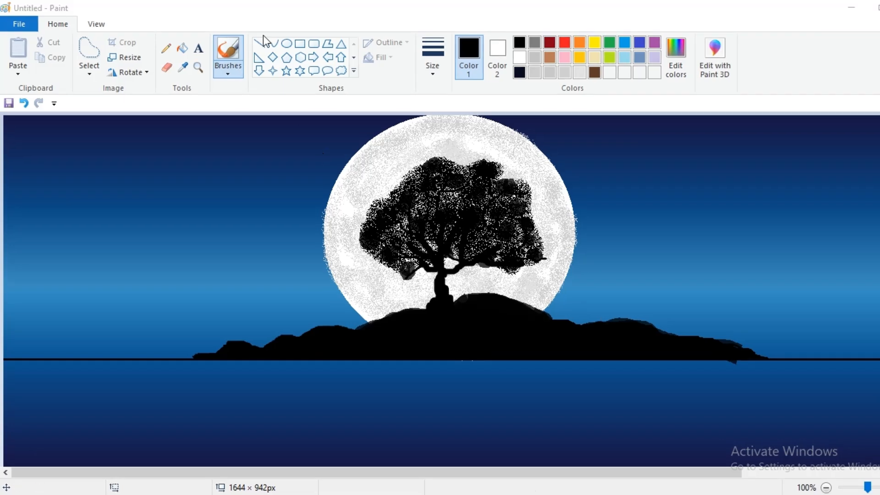
# - Sample the sky's dark blue, then dot a white pencil star into the right sky
pyautogui.click(183, 67)
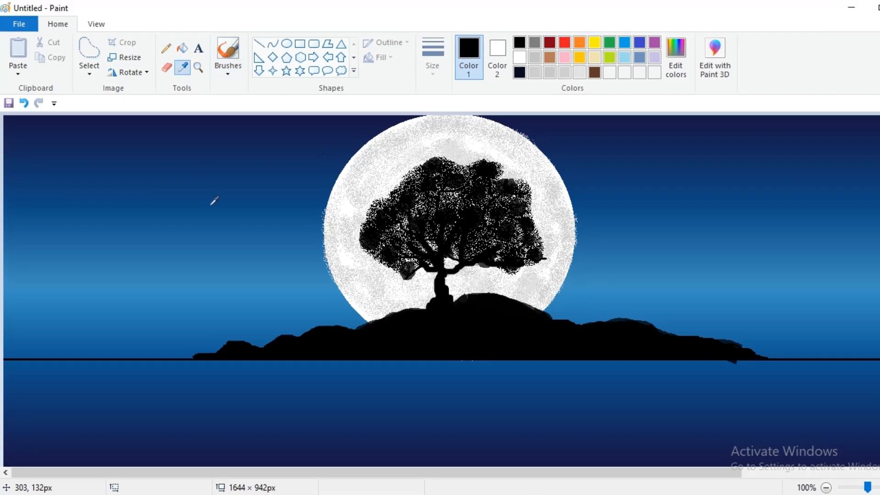
pyautogui.click(269, 180)
pyautogui.click(167, 48)
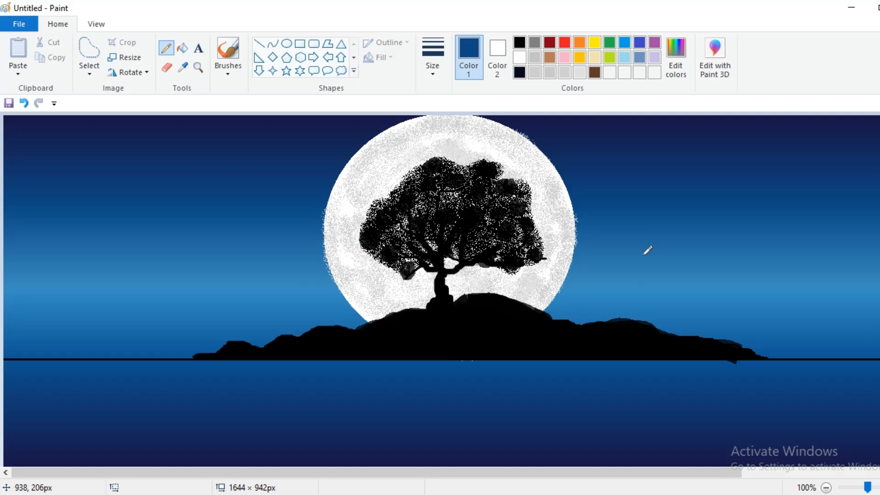
pyautogui.click(519, 56)
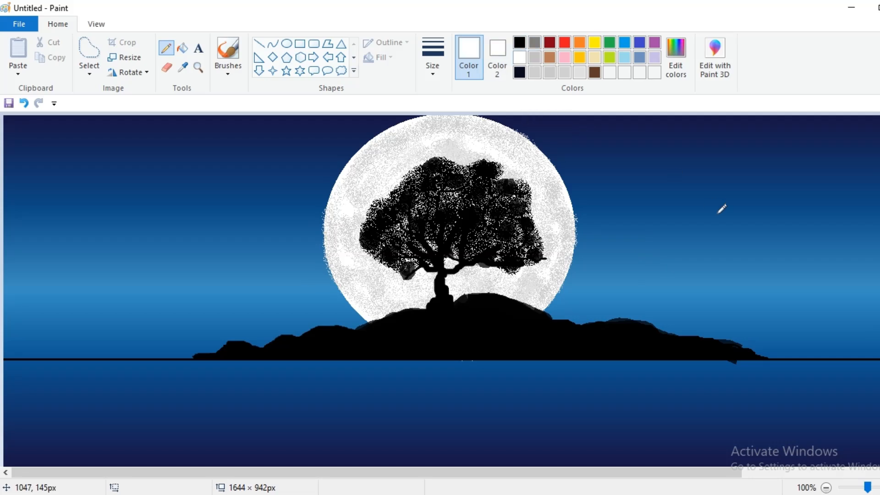
pyautogui.click(717, 214)
# - Add more white star dots in the right-hand sky at a larger dot size
pyautogui.click(429, 76)
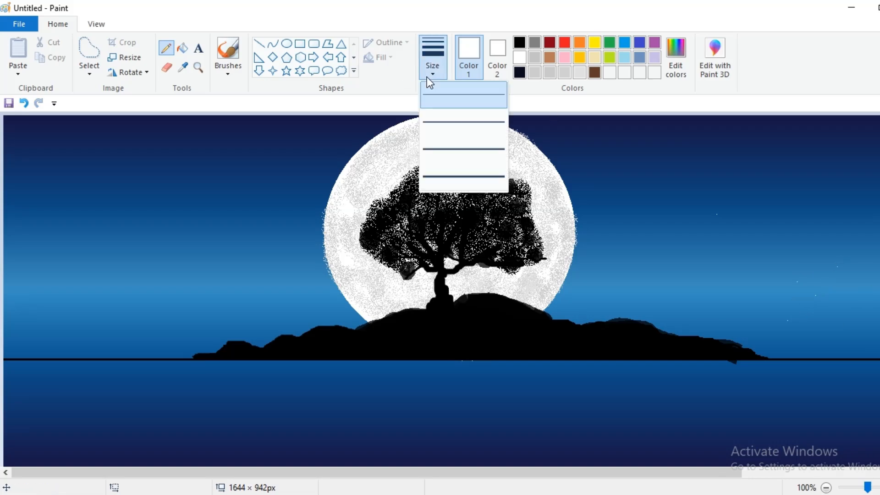
pyautogui.click(455, 170)
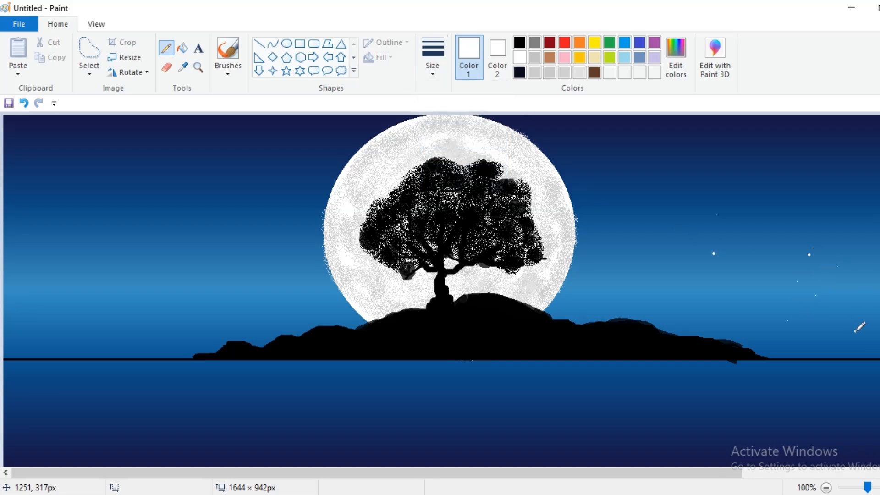
pyautogui.click(866, 245)
pyautogui.click(787, 197)
pyautogui.click(433, 75)
pyautogui.click(448, 157)
# - Draw fourteen small white five-pointed stars scattered across the left and right sky
pyautogui.click(287, 71)
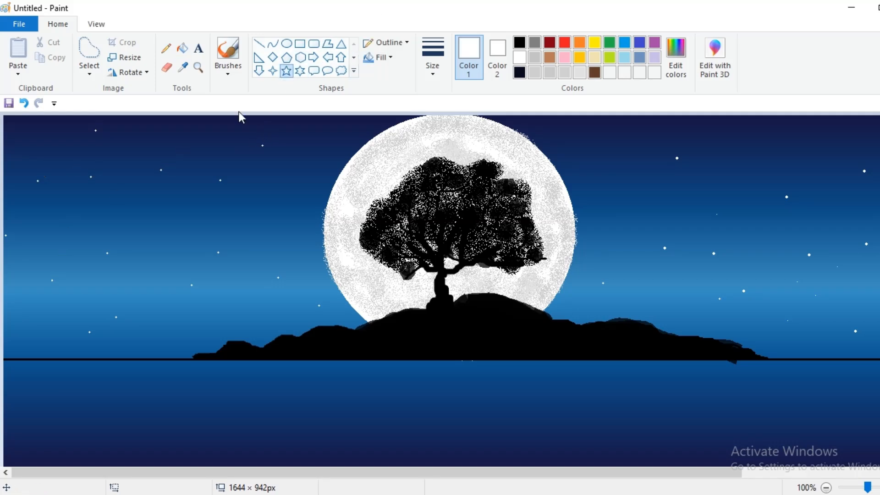
pyautogui.moveTo(215, 126); pyautogui.dragTo(215, 129)
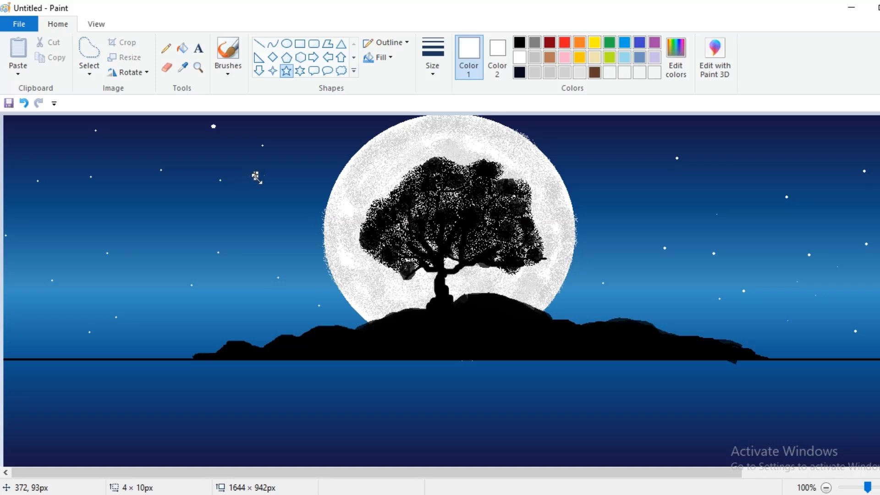
pyautogui.moveTo(258, 220); pyautogui.dragTo(264, 227)
pyautogui.moveTo(152, 227); pyautogui.dragTo(154, 229)
pyautogui.moveTo(50, 185); pyautogui.dragTo(56, 192)
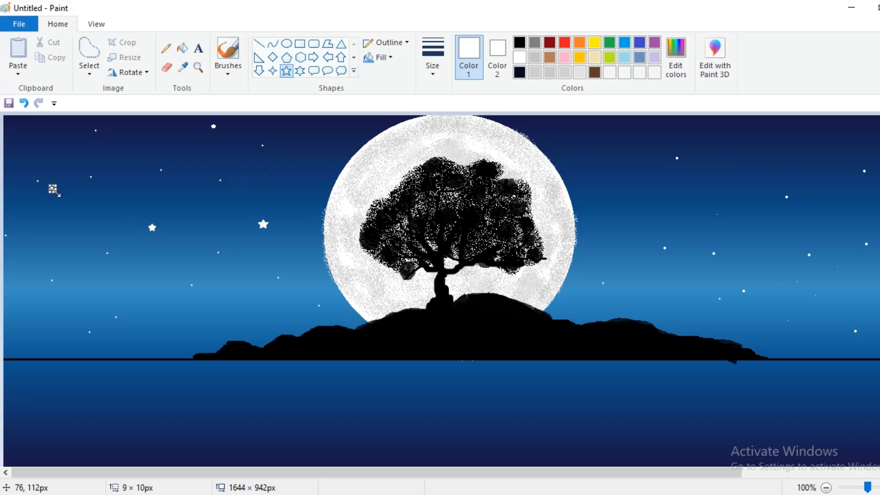
pyautogui.moveTo(599, 140); pyautogui.dragTo(605, 145)
pyautogui.moveTo(725, 142); pyautogui.dragTo(729, 145)
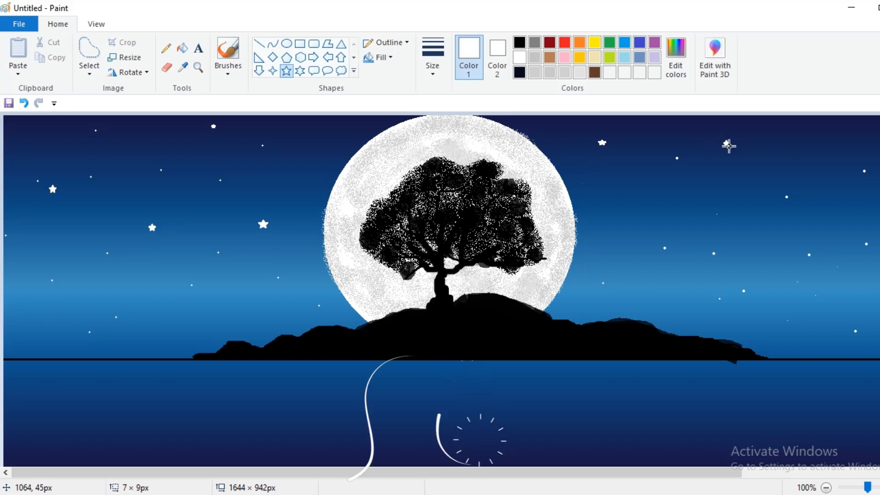
pyautogui.moveTo(819, 134); pyautogui.dragTo(825, 140)
pyautogui.moveTo(841, 263); pyautogui.dragTo(849, 270)
pyautogui.moveTo(879, 165); pyautogui.dragTo(879, 165)
pyautogui.moveTo(792, 340); pyautogui.dragTo(798, 346)
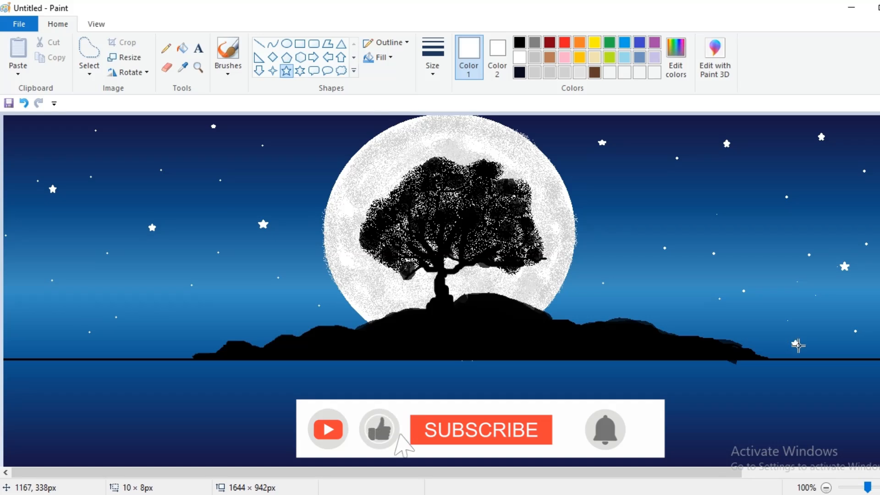
pyautogui.moveTo(610, 228); pyautogui.dragTo(618, 235)
pyautogui.moveTo(146, 314); pyautogui.dragTo(153, 320)
pyautogui.moveTo(26, 308); pyautogui.dragTo(32, 314)
pyautogui.moveTo(254, 314); pyautogui.dragTo(260, 317)
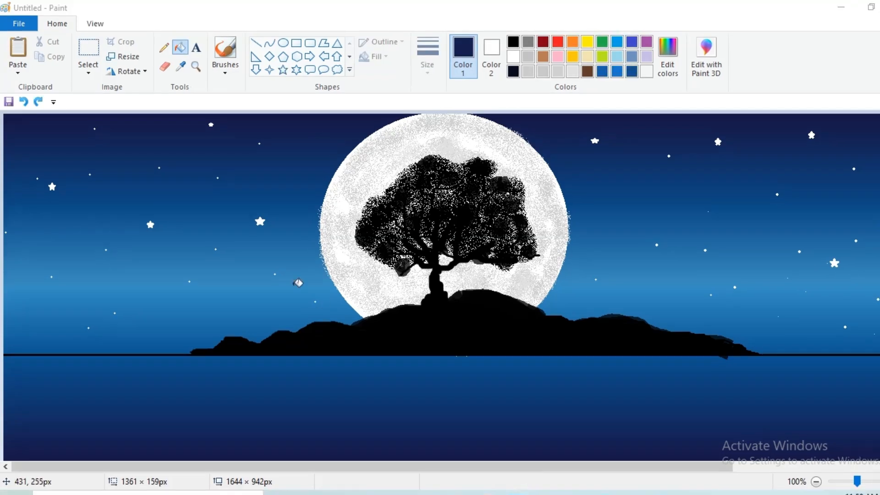
# - Make a rectangular selection over the scene, then undo an accidental stretch of the picture
pyautogui.click(88, 74)
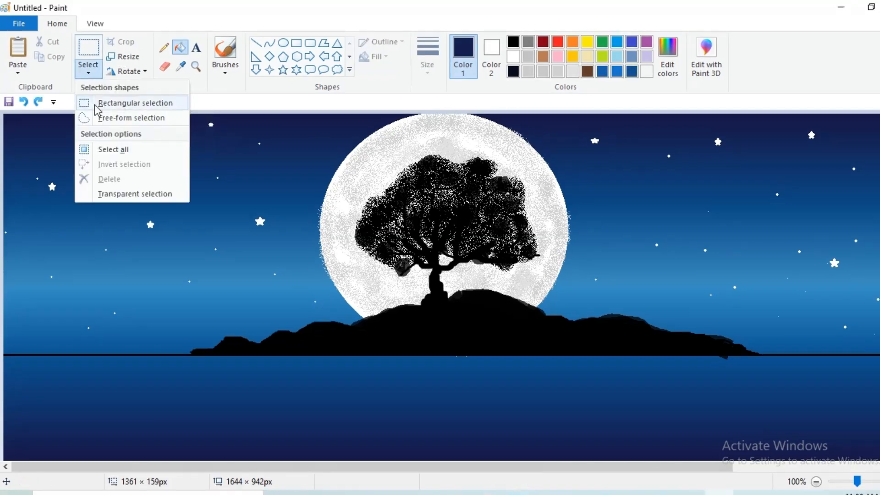
pyautogui.click(105, 103)
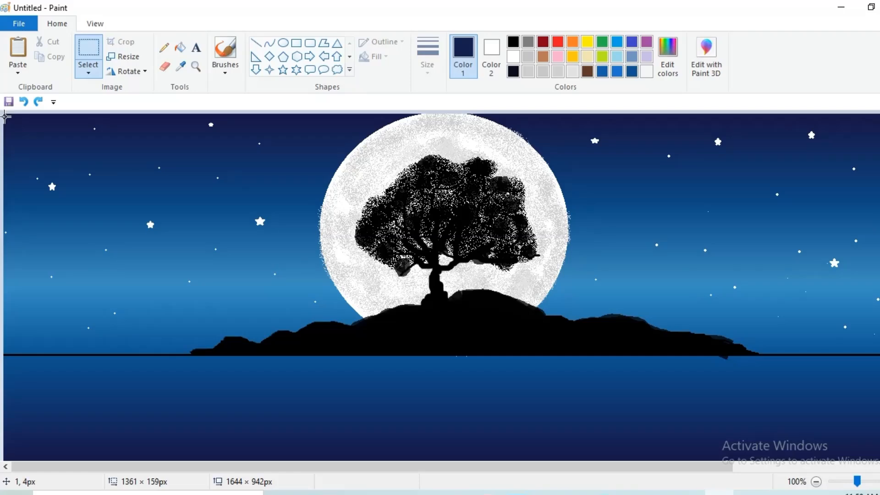
pyautogui.moveTo(6, 116); pyautogui.dragTo(786, 343)
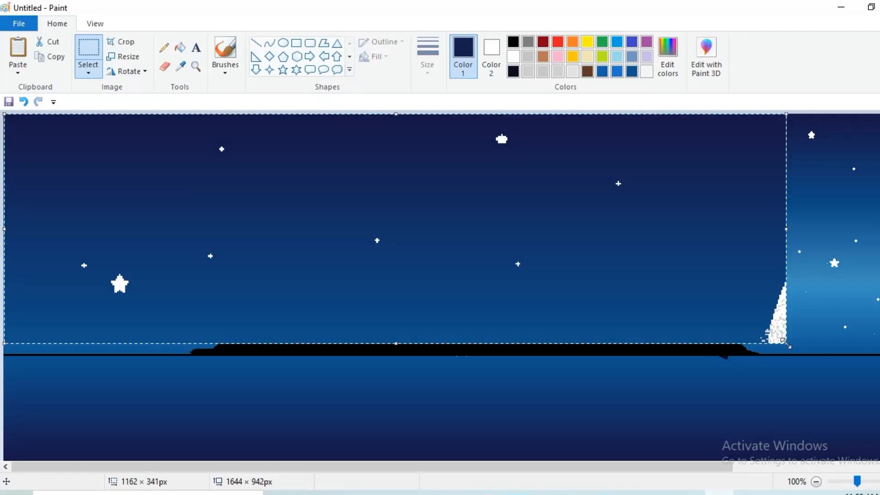
pyautogui.hotkey('ctrl', 'z')
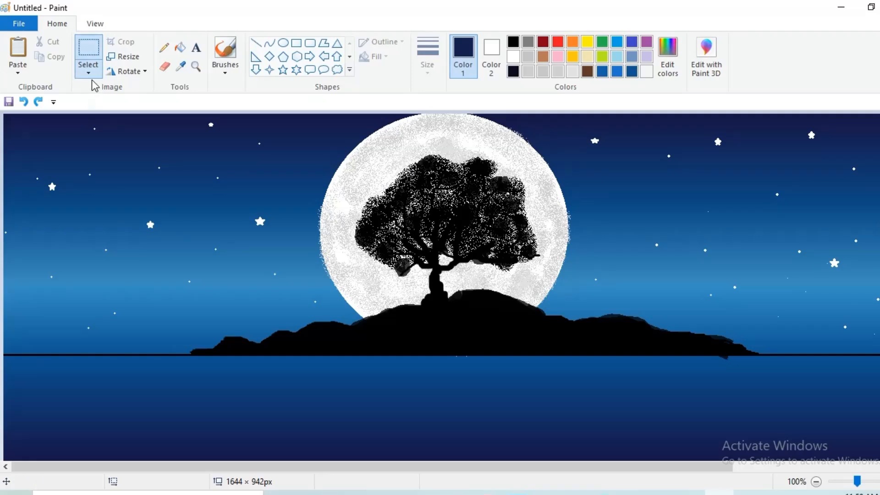
# - Select the scene from the canvas top to the horizon and move it down the canvas
pyautogui.click(89, 75)
pyautogui.click(107, 104)
pyautogui.moveTo(5, 115); pyautogui.dragTo(878, 344)
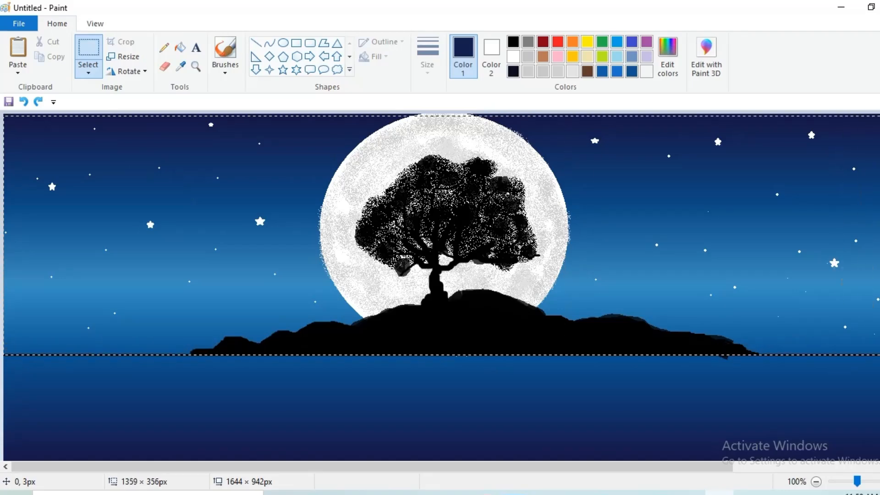
pyautogui.moveTo(879, 355); pyautogui.dragTo(879, 361)
pyautogui.moveTo(464, 119); pyautogui.dragTo(465, 113)
pyautogui.moveTo(471, 198); pyautogui.dragTo(468, 301)
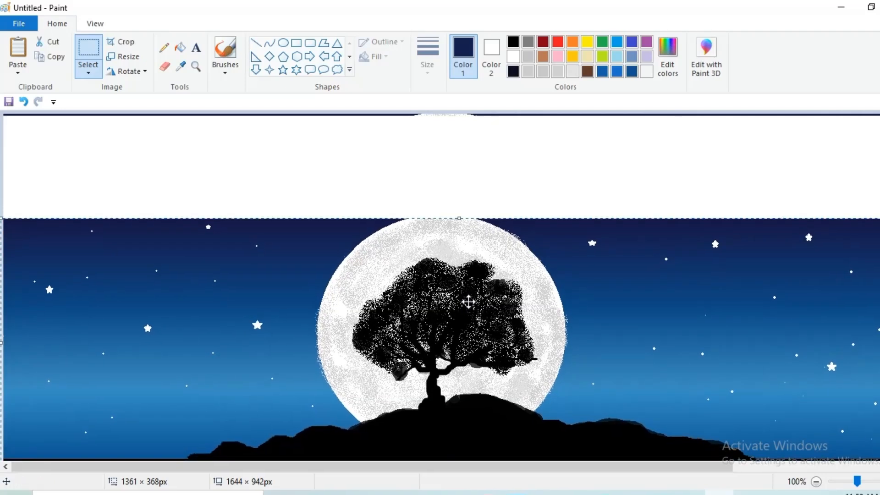
# - Position the moved scene, sample the sky's dark navy, and draw a rectangle over the blank top band
pyautogui.click(294, 55)
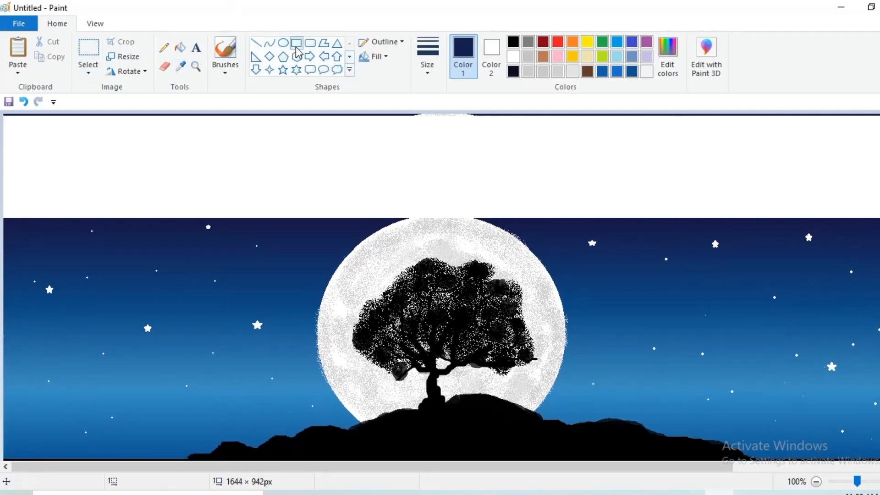
pyautogui.click(181, 66)
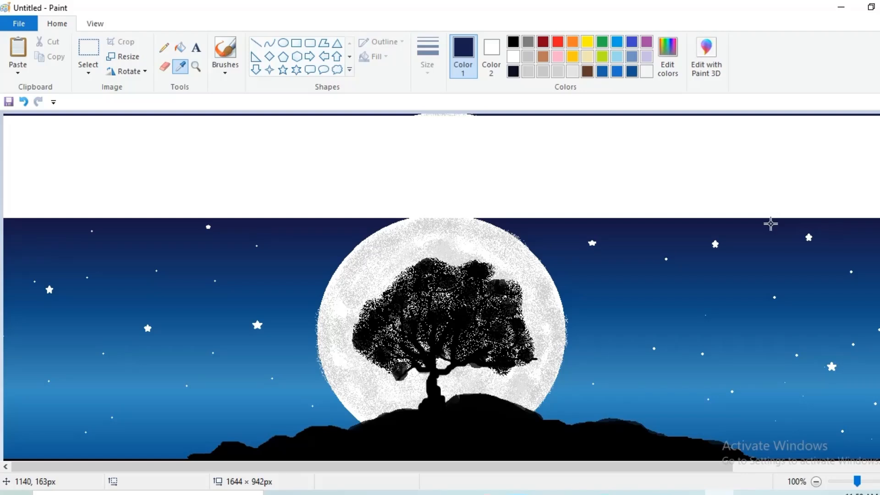
pyautogui.click(771, 224)
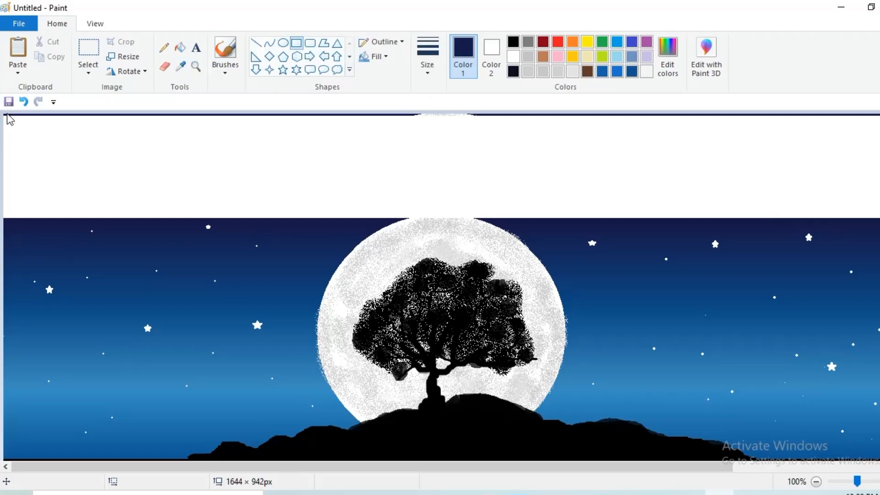
pyautogui.moveTo(5, 115); pyautogui.dragTo(879, 220)
pyautogui.moveTo(7, 168); pyautogui.dragTo(5, 168)
# - Bucket-fill the blank white top strip with dark navy
pyautogui.click(181, 47)
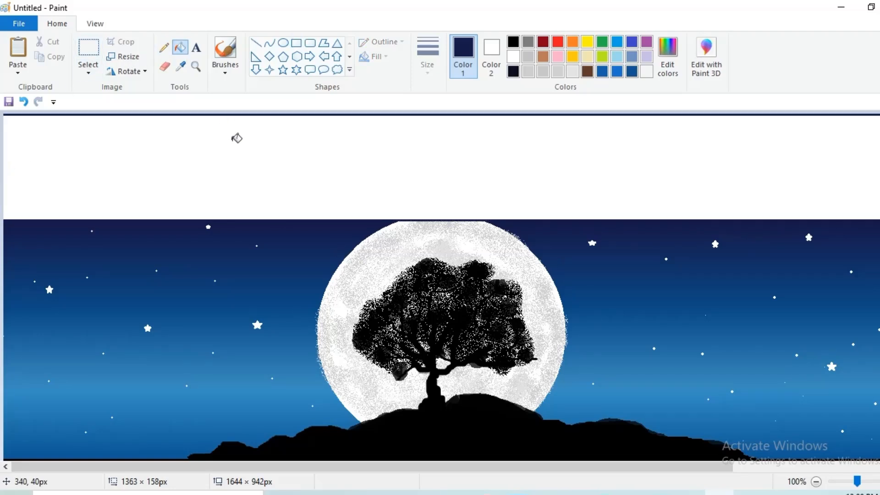
pyautogui.click(236, 138)
pyautogui.click(284, 44)
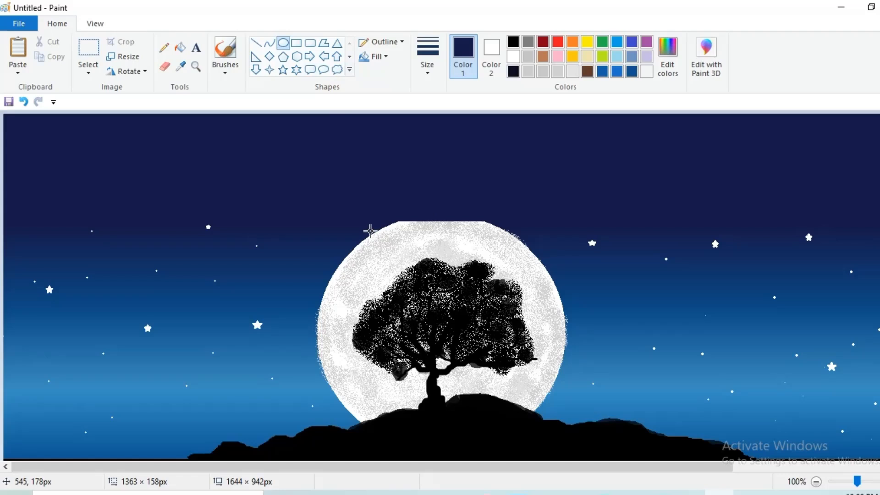
pyautogui.moveTo(389, 224); pyautogui.dragTo(564, 362)
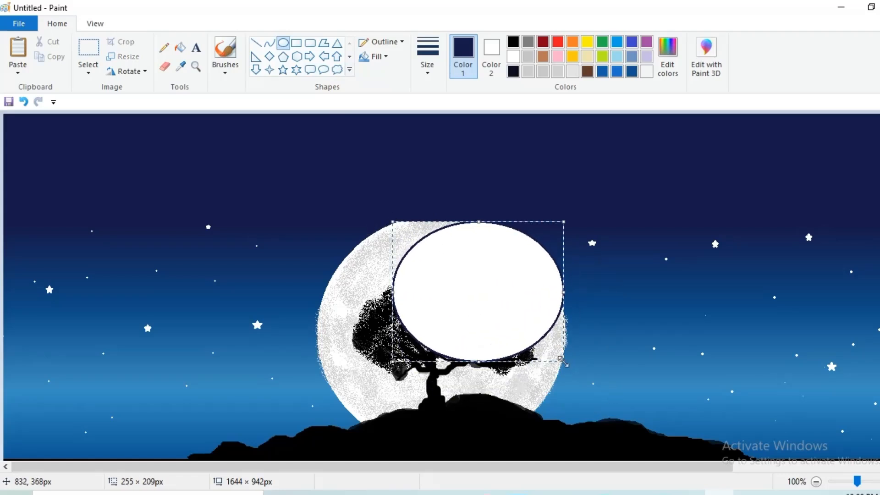
pyautogui.moveTo(446, 286); pyautogui.dragTo(422, 296)
pyautogui.moveTo(369, 303); pyautogui.dragTo(326, 304)
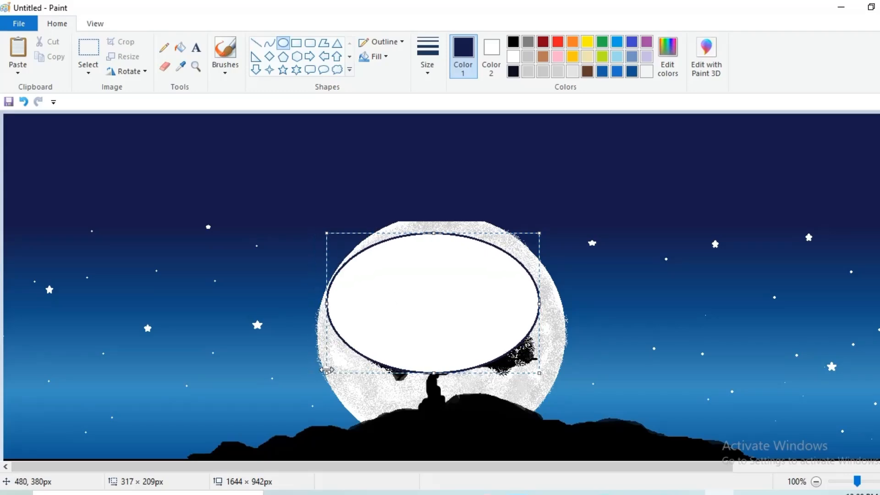
pyautogui.moveTo(435, 228); pyautogui.dragTo(458, 208)
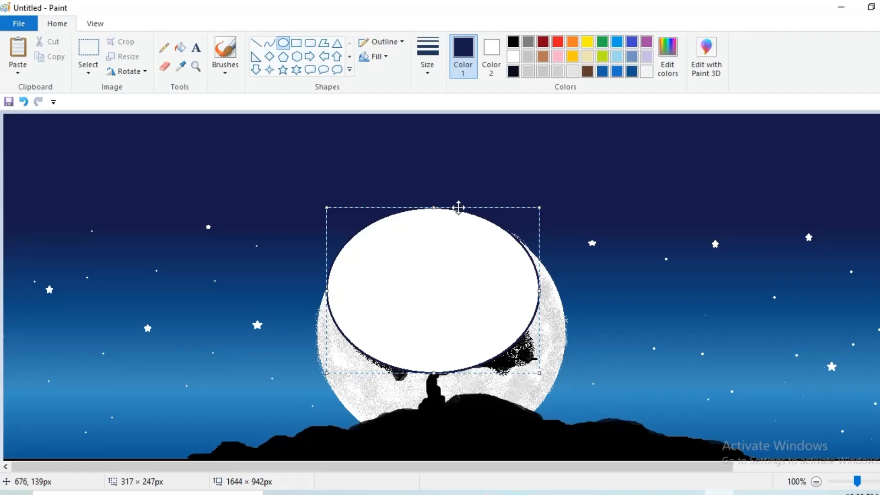
pyautogui.moveTo(505, 293); pyautogui.dragTo(513, 298)
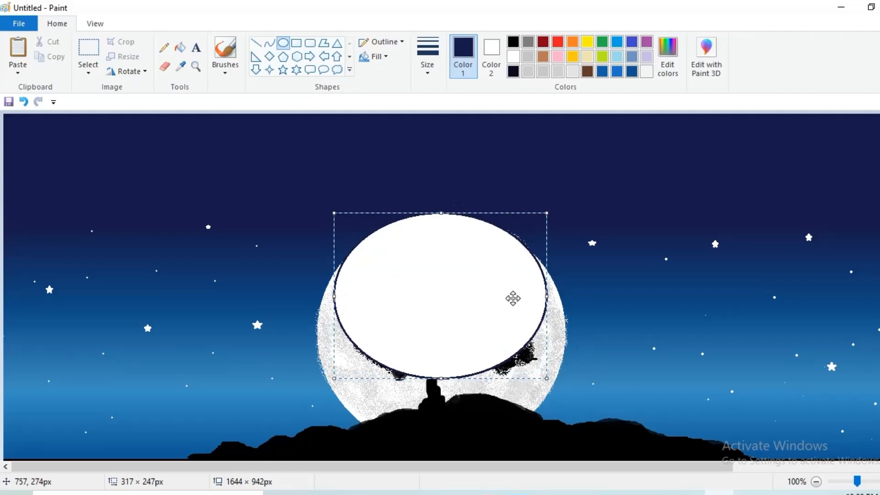
pyautogui.click(375, 56)
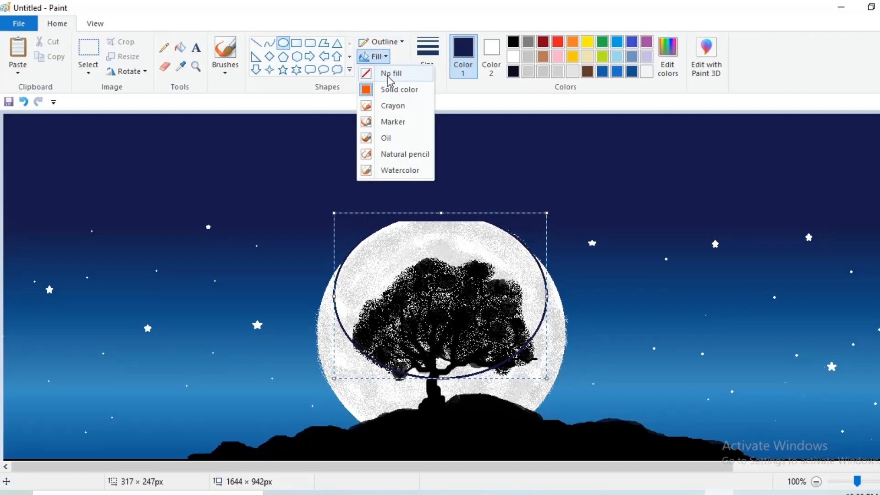
pyautogui.click(390, 82)
pyautogui.click(397, 42)
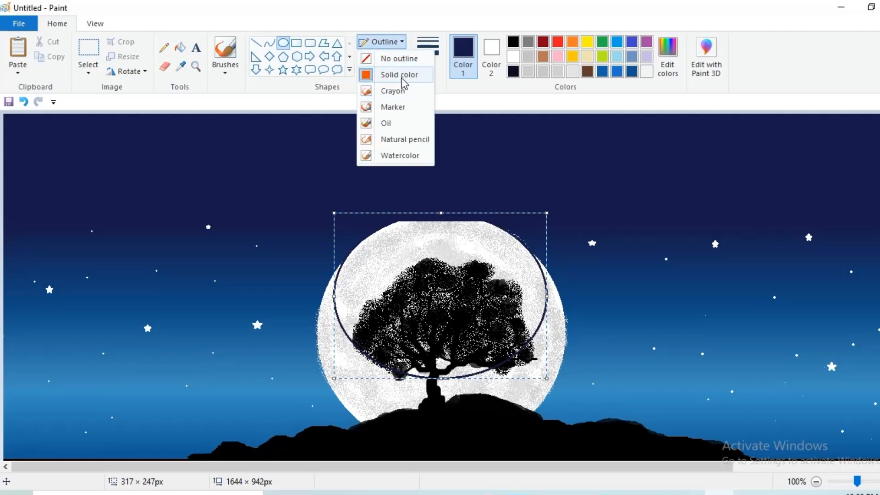
pyautogui.click(405, 84)
pyautogui.click(513, 57)
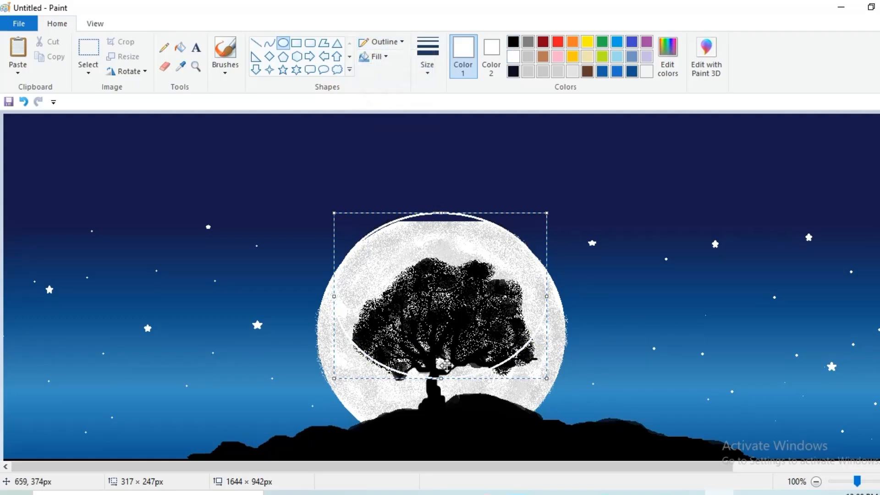
pyautogui.moveTo(441, 379); pyautogui.dragTo(446, 442)
pyautogui.hotkey('ctrl', 'z')
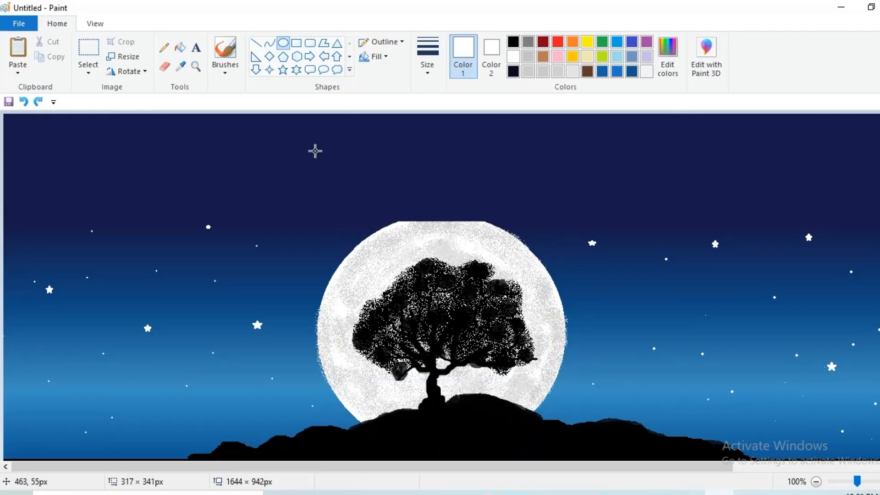
pyautogui.click(256, 43)
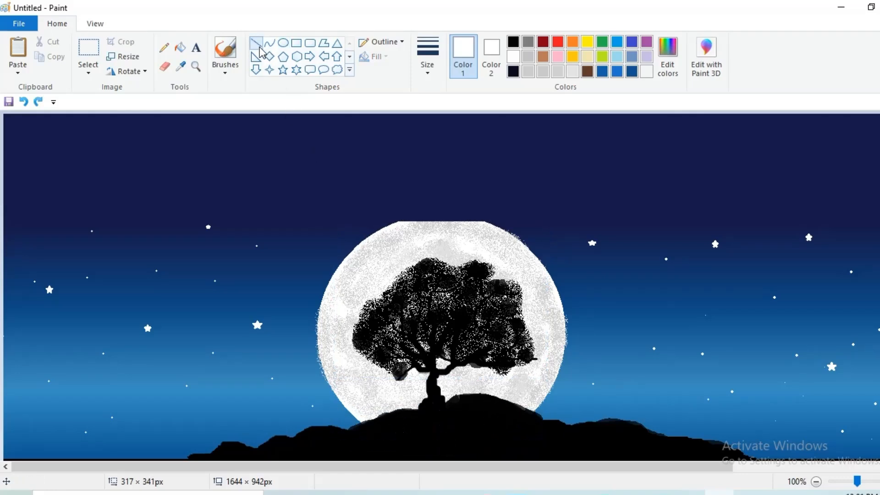
# - Draw a flat white ellipse, about 177 × 65px, along the moon's top, widening and shortening it
pyautogui.click(283, 42)
pyautogui.moveTo(396, 222); pyautogui.dragTo(500, 247)
pyautogui.click(440, 236)
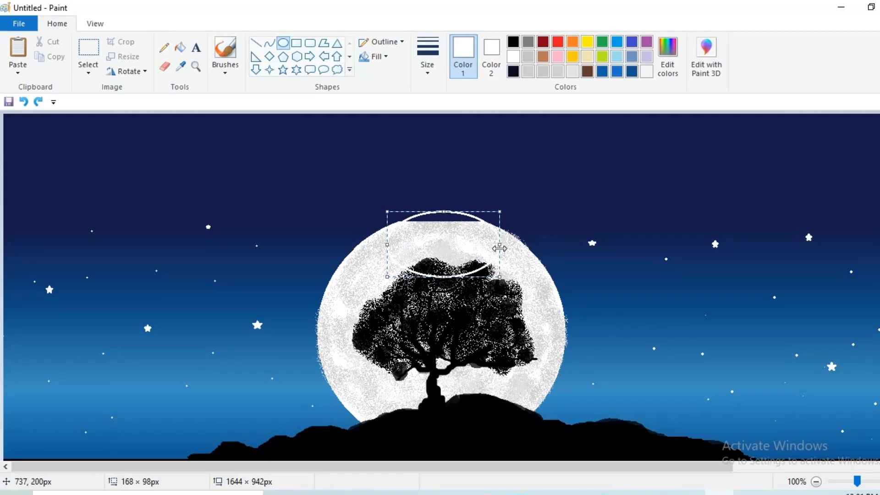
pyautogui.moveTo(385, 244); pyautogui.dragTo(381, 244)
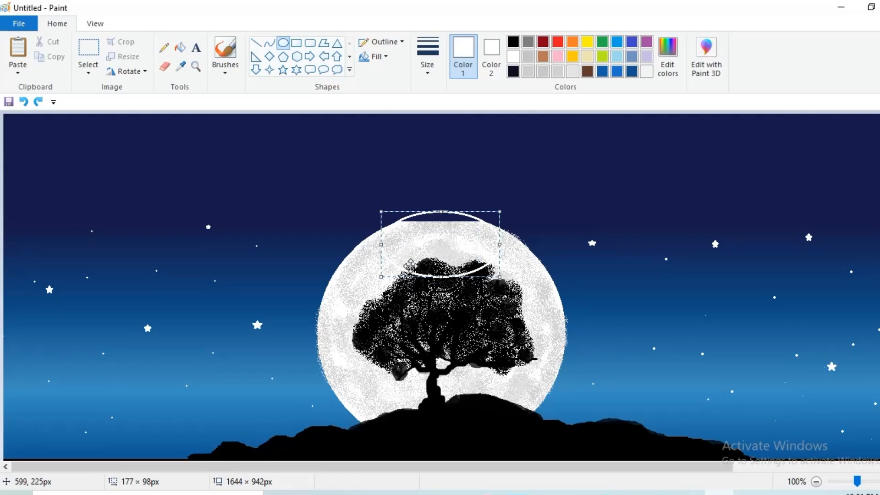
pyautogui.moveTo(439, 277); pyautogui.dragTo(449, 237)
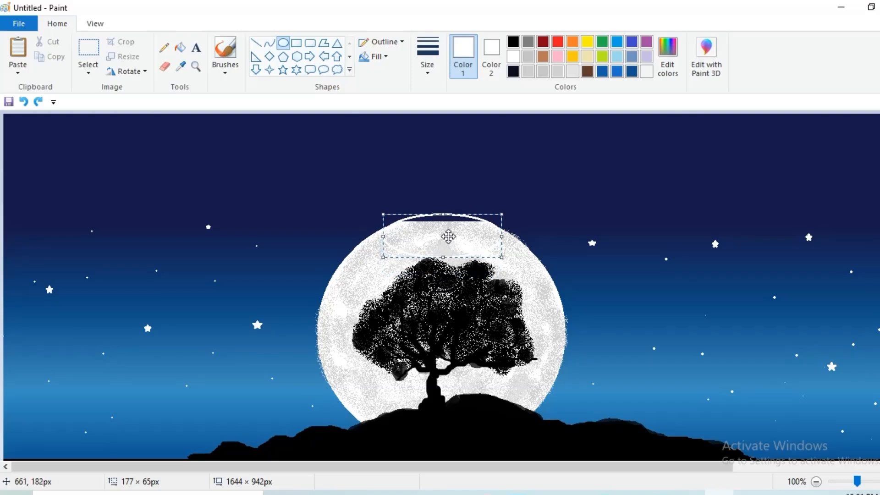
pyautogui.click(179, 50)
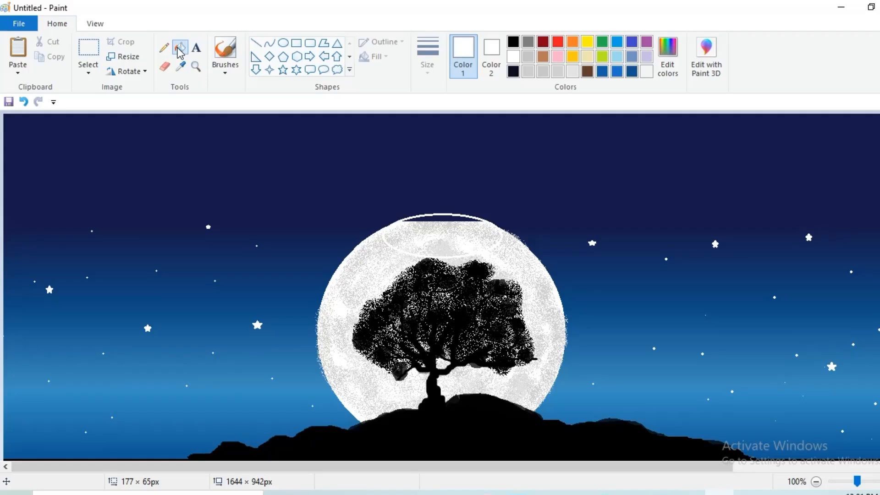
# - Fill the dark sliver at the moon's top white and airbrush light grey speckle along that edge
pyautogui.click(458, 216)
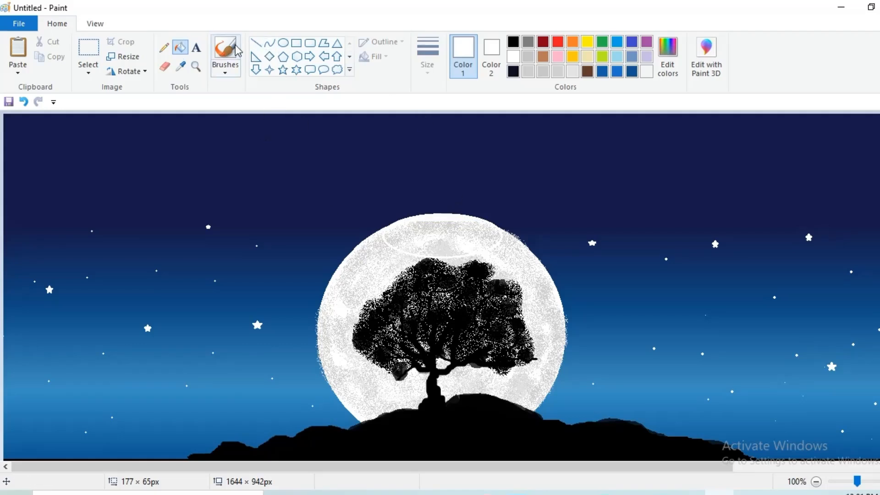
pyautogui.click(226, 69)
pyautogui.click(306, 92)
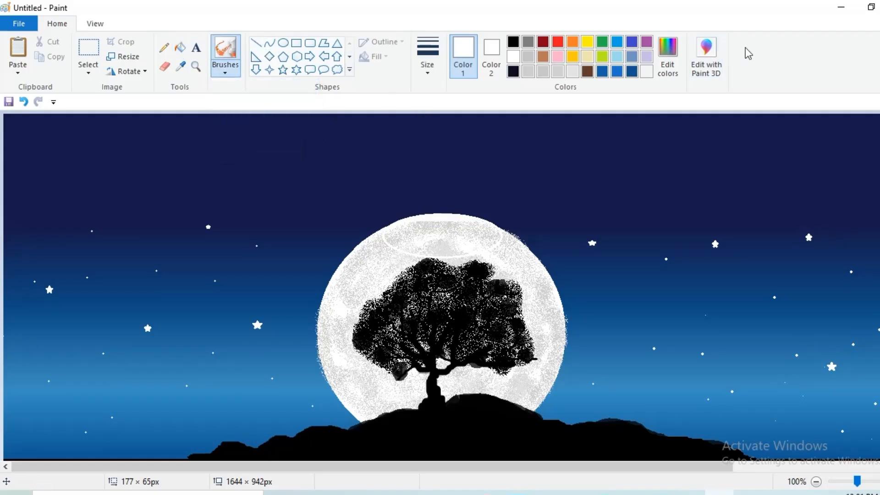
pyautogui.click(557, 72)
pyautogui.moveTo(513, 223)
pyautogui.mouseDown()
pyautogui.moveTo(457, 215)
pyautogui.moveTo(391, 233)
pyautogui.moveTo(411, 244)
pyautogui.moveTo(462, 247)
pyautogui.mouseUp()
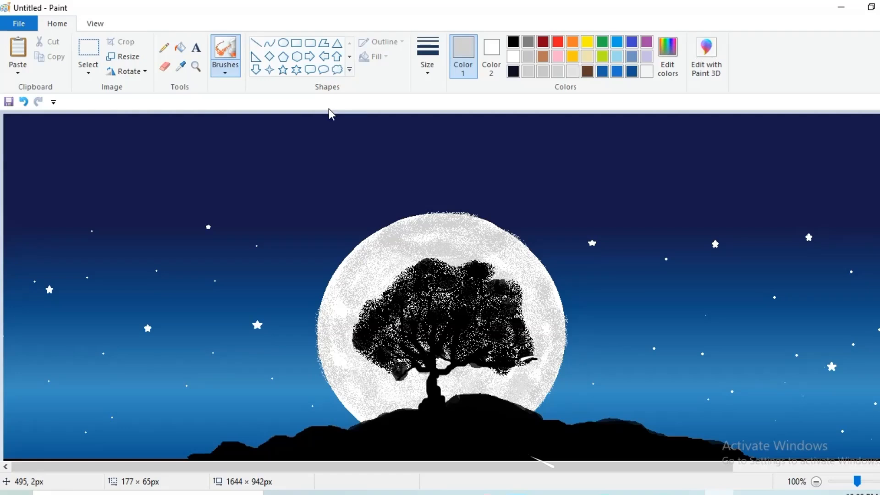
pyautogui.click(164, 47)
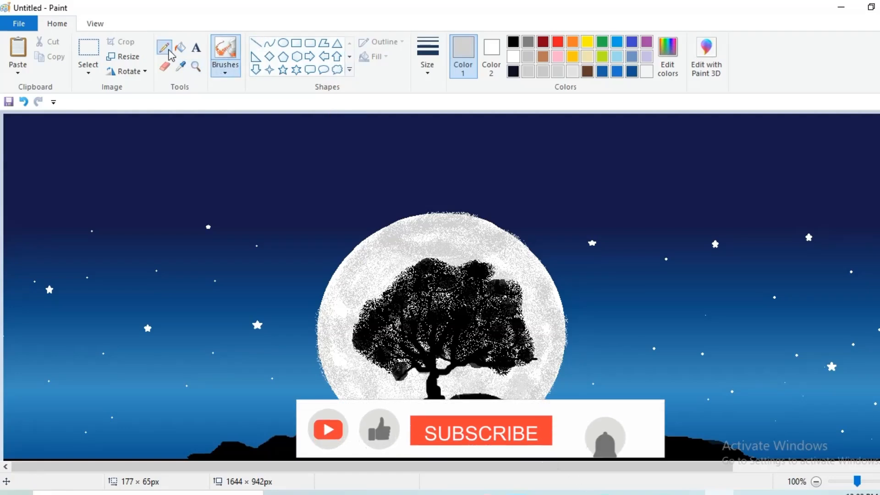
# - Pencil six small star dots across the upper sky
pyautogui.click(272, 136)
pyautogui.click(365, 171)
pyautogui.click(604, 135)
pyautogui.click(660, 201)
pyautogui.click(743, 207)
pyautogui.click(768, 250)
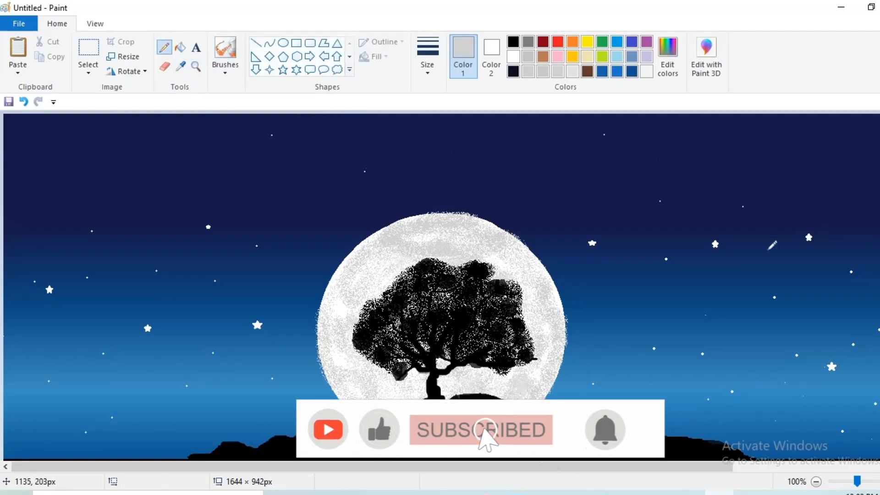
# - Undo two stray sky strokes and draw a tiny 17 × 15px star outline near the top-left
pyautogui.moveTo(773, 179); pyautogui.dragTo(819, 128)
pyautogui.hotkey('ctrl', 'z')
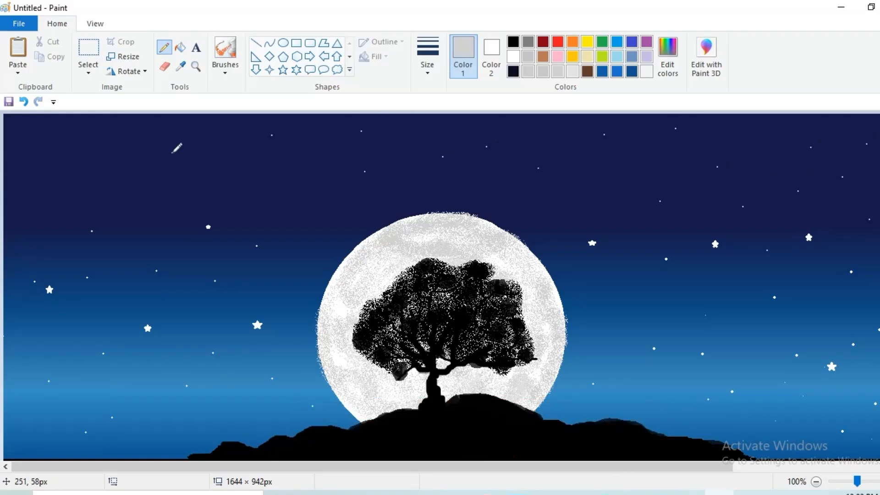
pyautogui.moveTo(26, 142); pyautogui.dragTo(111, 124)
pyautogui.hotkey('ctrl', 'z')
pyautogui.click(283, 70)
pyautogui.moveTo(104, 126); pyautogui.dragTo(112, 132)
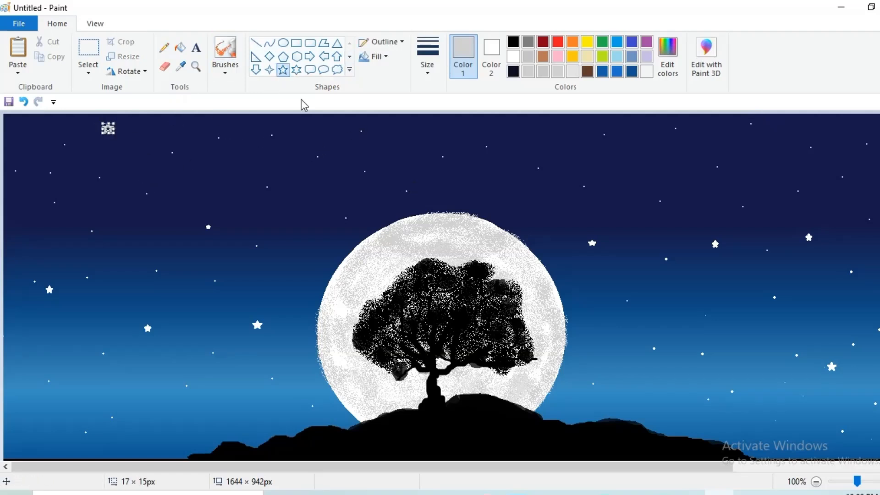
# - With white solid-filled stars, add small stars across the upper sky and near the top-right
pyautogui.click(514, 56)
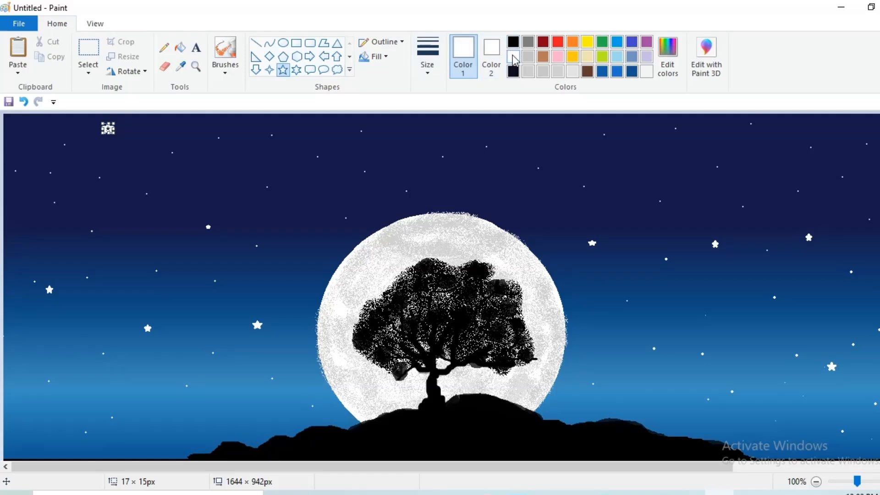
pyautogui.click(387, 57)
pyautogui.click(393, 90)
pyautogui.moveTo(326, 131); pyautogui.dragTo(335, 138)
pyautogui.moveTo(489, 133); pyautogui.dragTo(499, 139)
pyautogui.moveTo(765, 168); pyautogui.dragTo(779, 185)
pyautogui.moveTo(850, 124); pyautogui.dragTo(860, 134)
# - Add more small white stars on the right, middle, and upper-left of the sky
pyautogui.moveTo(855, 284); pyautogui.dragTo(861, 292)
pyautogui.moveTo(615, 205); pyautogui.dragTo(625, 215)
pyautogui.moveTo(138, 161); pyautogui.dragTo(143, 167)
pyautogui.moveTo(28, 130); pyautogui.dragTo(33, 135)
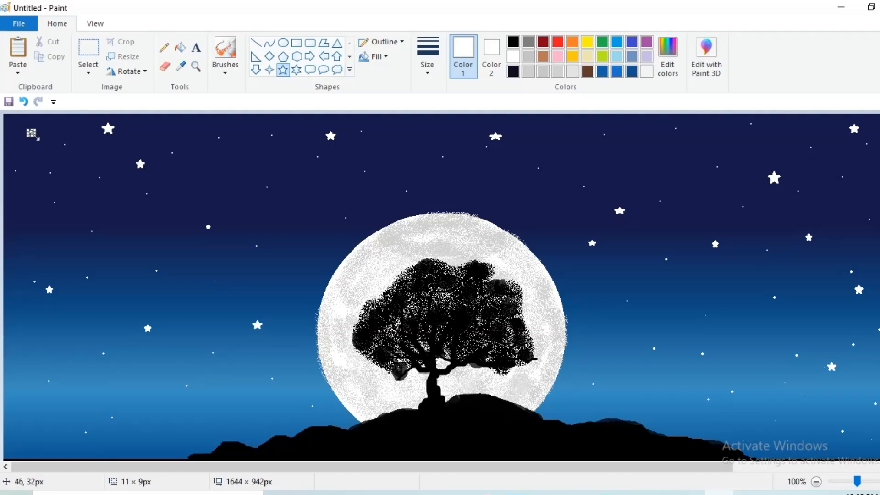
pyautogui.moveTo(212, 160); pyautogui.dragTo(216, 164)
pyautogui.moveTo(40, 234); pyautogui.dragTo(44, 238)
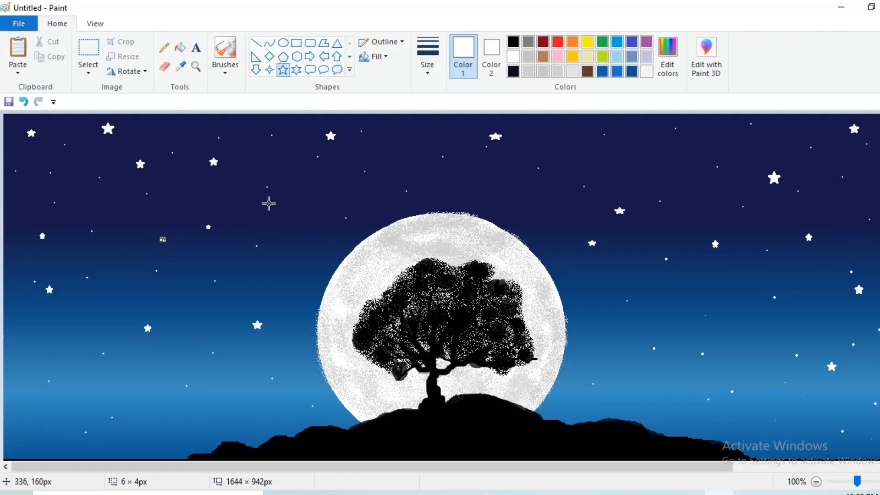
pyautogui.scroll(-1, 607, 145)
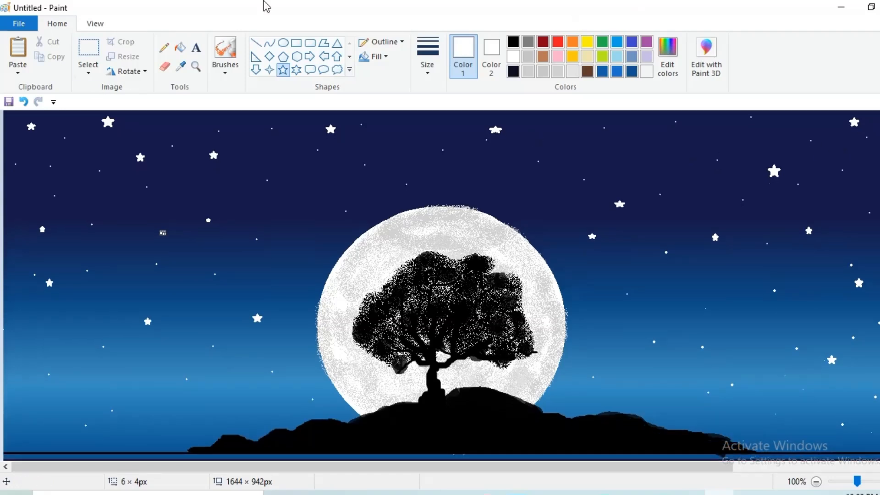
# - Outline a thin strip along the canvas bottom and bucket-fill it black
pyautogui.click(296, 44)
pyautogui.moveTo(3, 450); pyautogui.dragTo(878, 458)
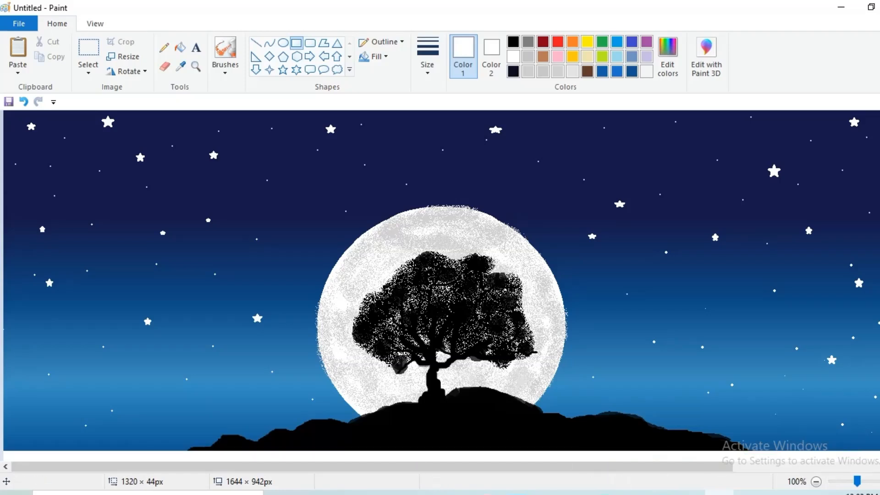
pyautogui.click(183, 48)
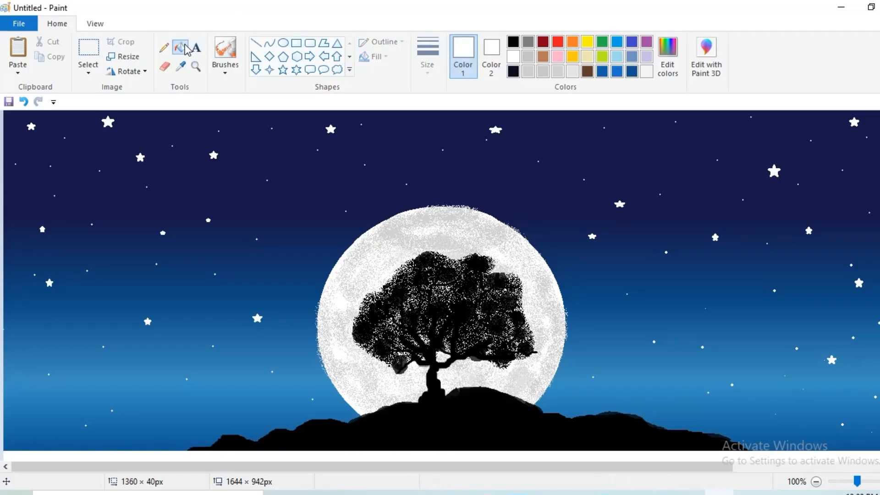
pyautogui.click(514, 43)
pyautogui.click(298, 451)
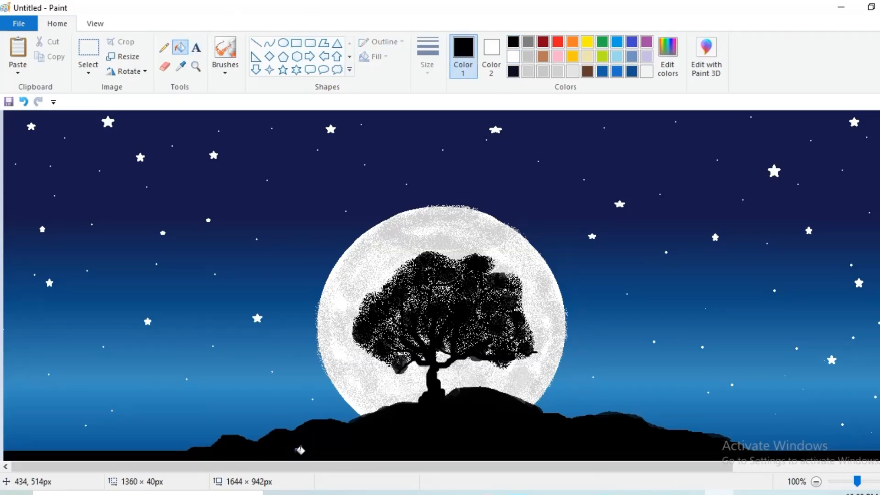